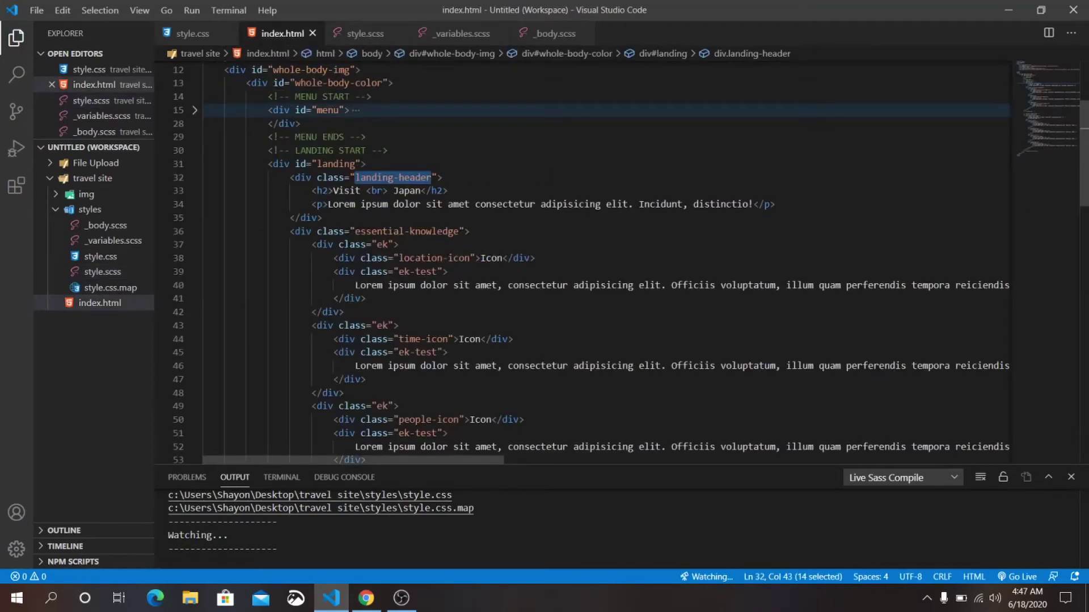
Copy the essential-knowledge class name from index.html into style.scss below .landing-header
drag(355, 232, 460, 231)
key(ctrl+c)
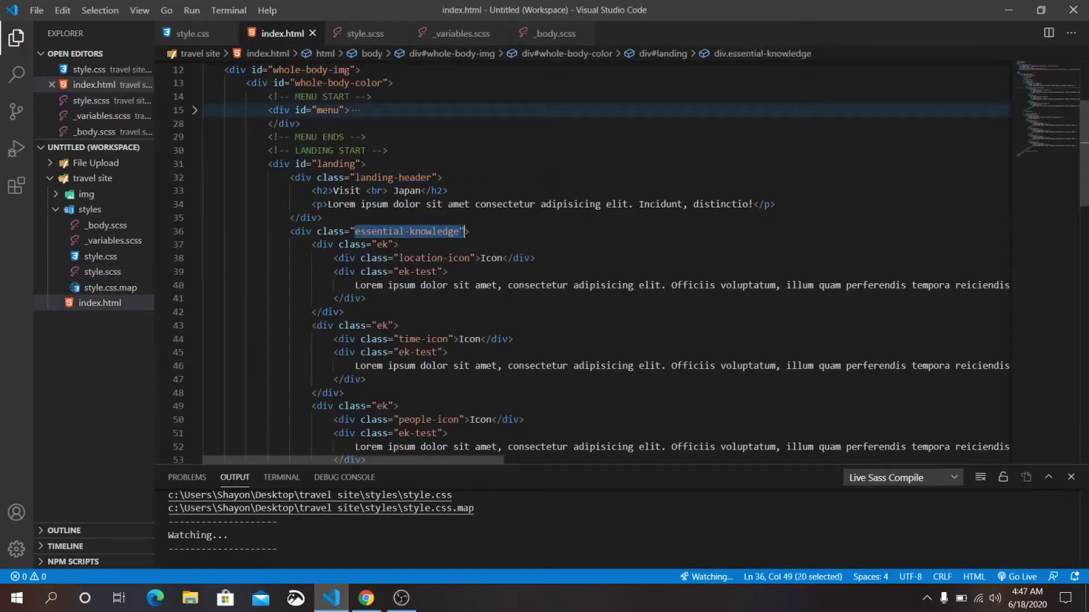
click(366, 33)
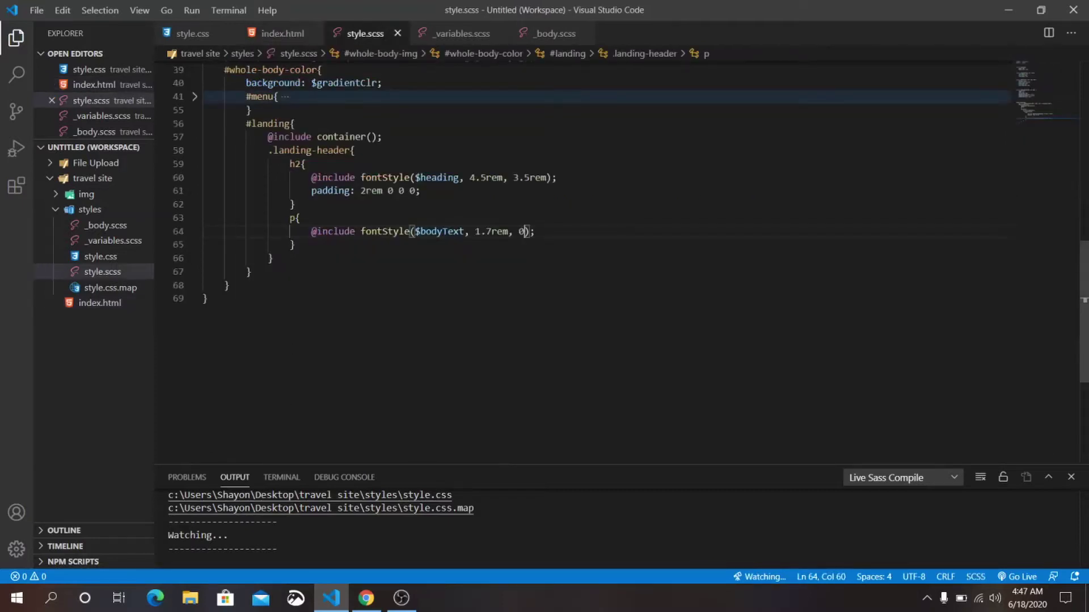
click(280, 258)
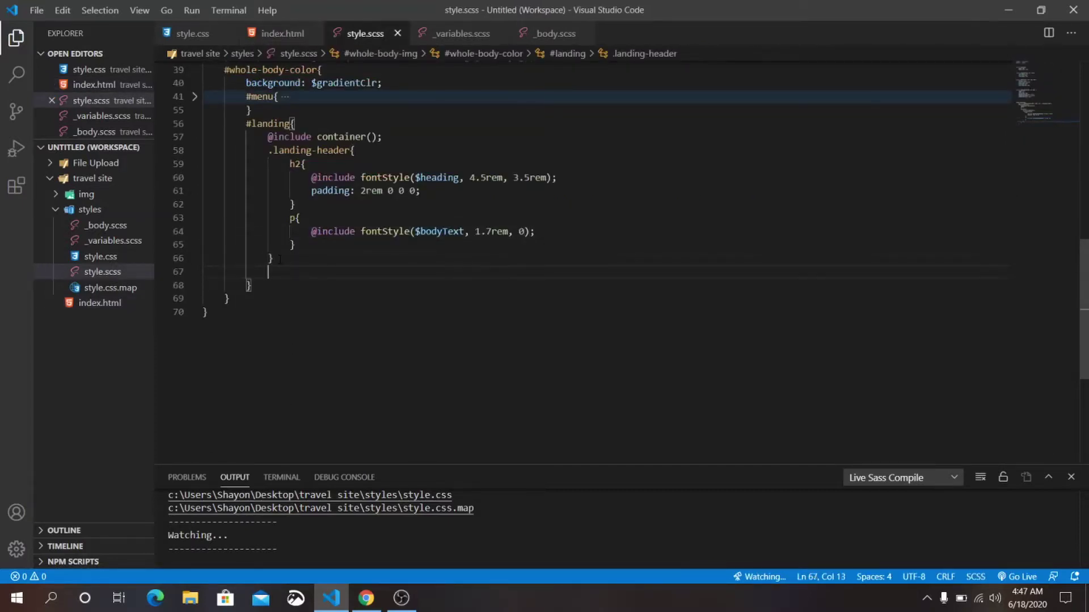
key(Return)
key(ctrl+v)
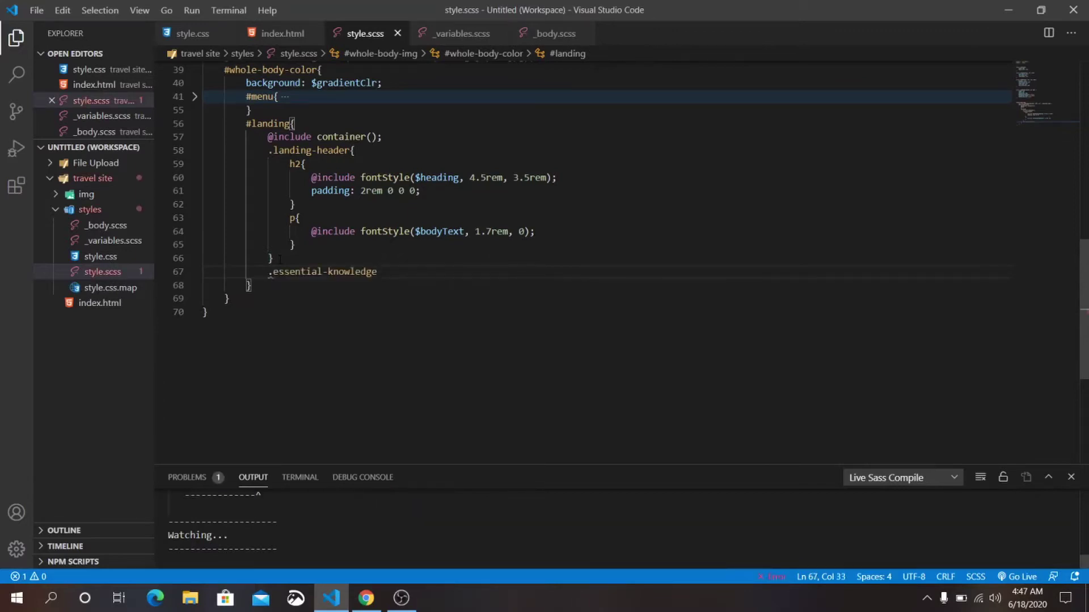
text({)
Give .essential-knowledge margin-top: 15% using Emmet mt15%, and save
key(Return)
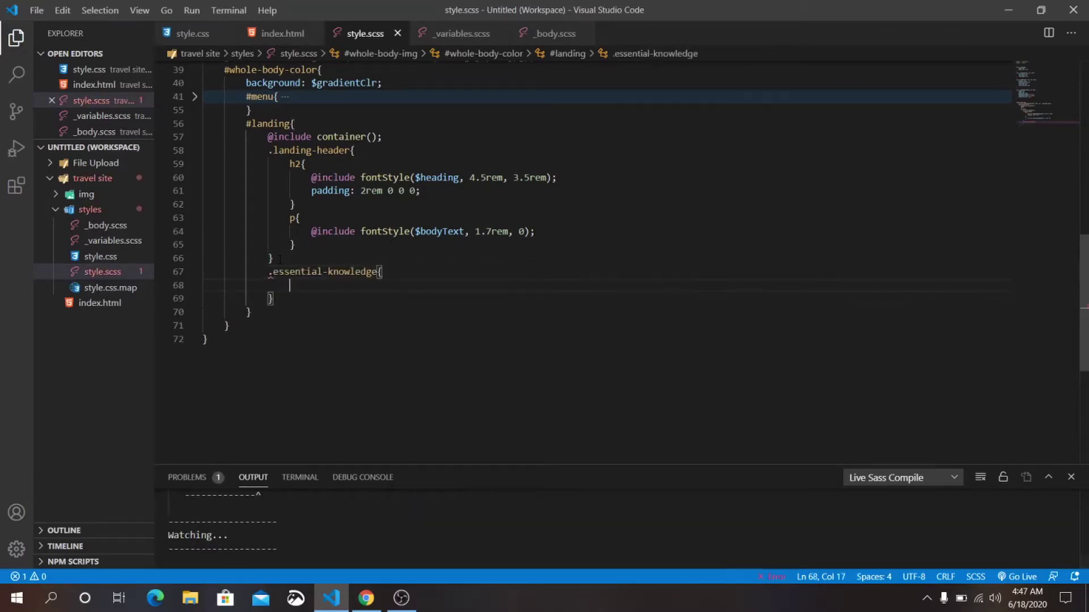
text(mt)
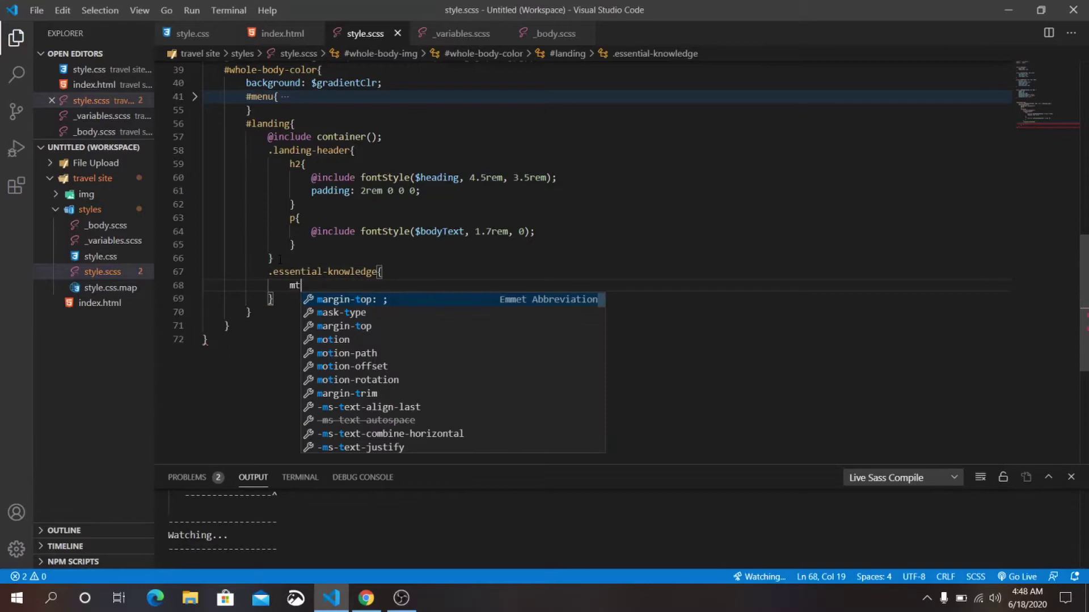
text(1)
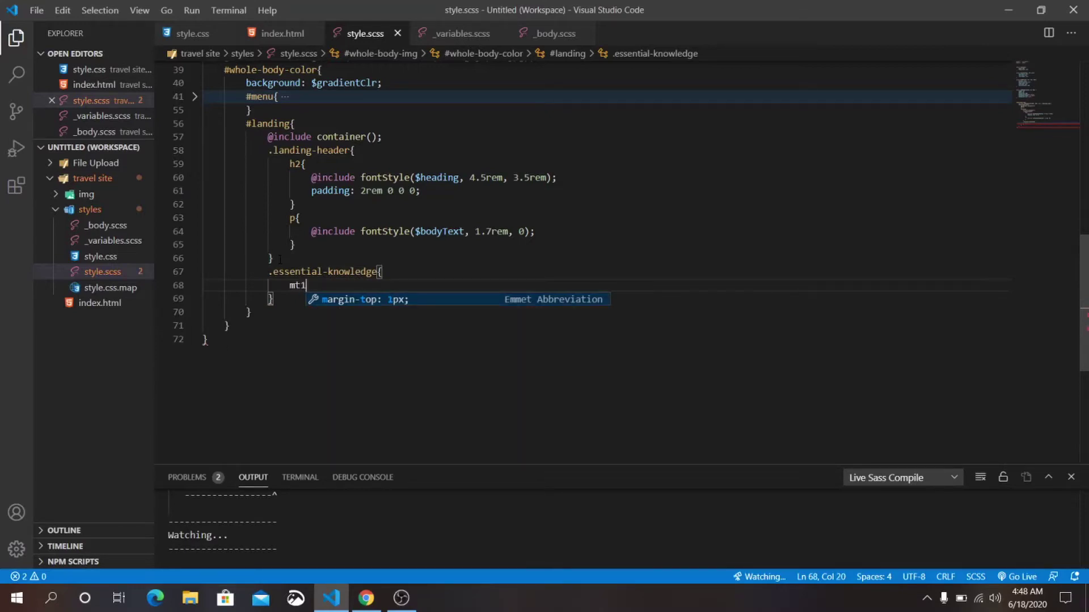
text(5%)
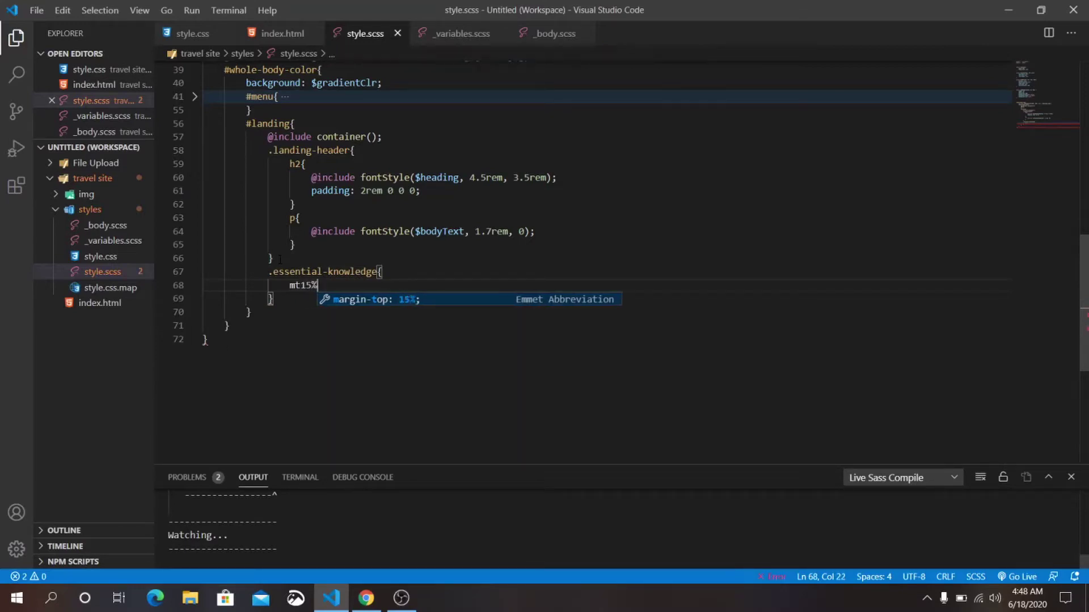
key(Tab)
key(ctrl+s)
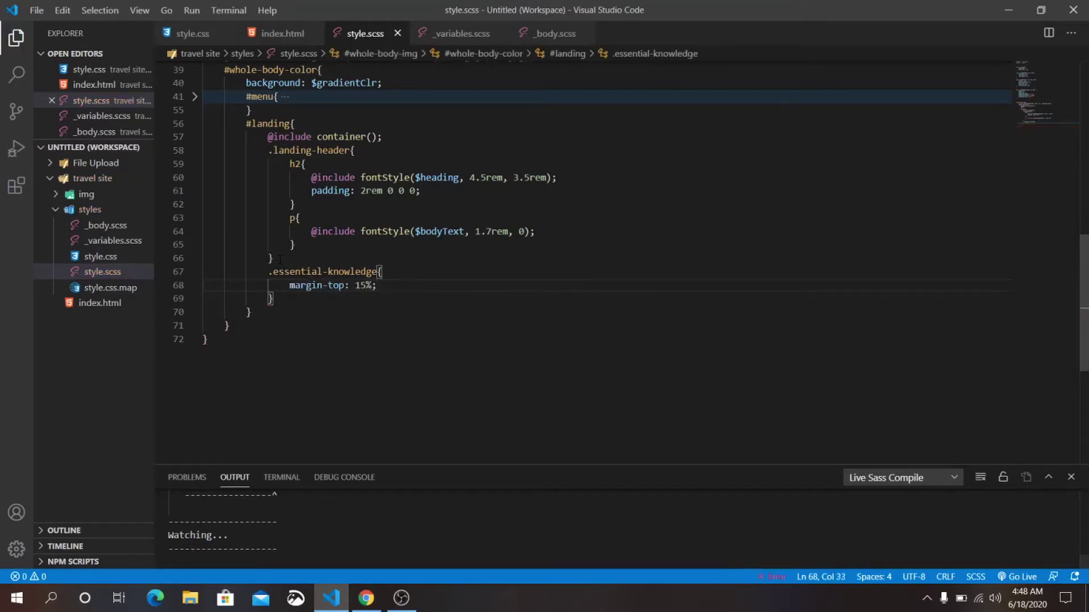
key(Return)
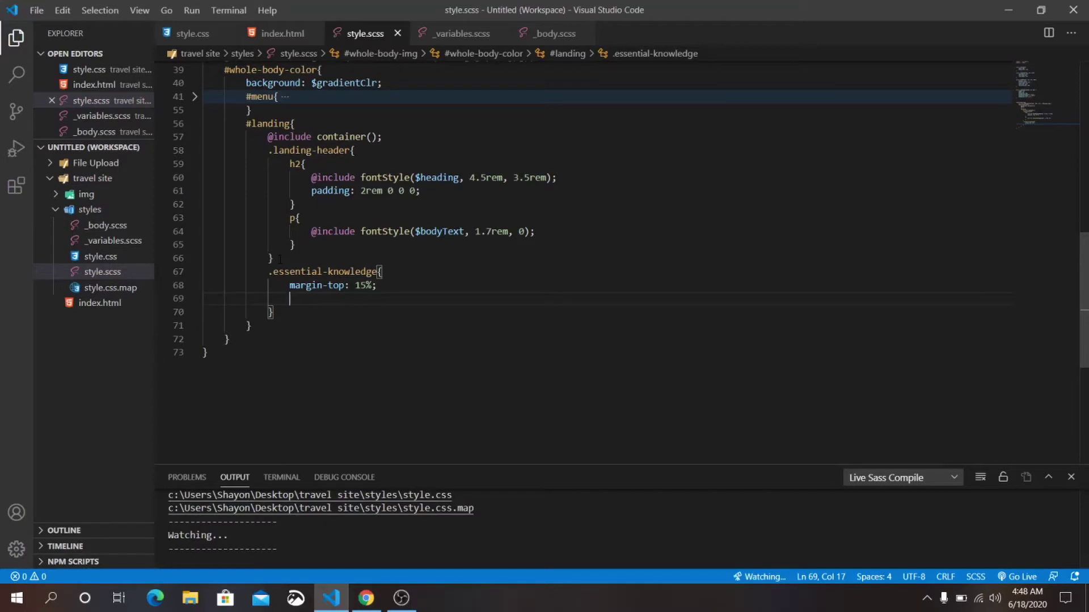
scroll(595, 255, up, 5)
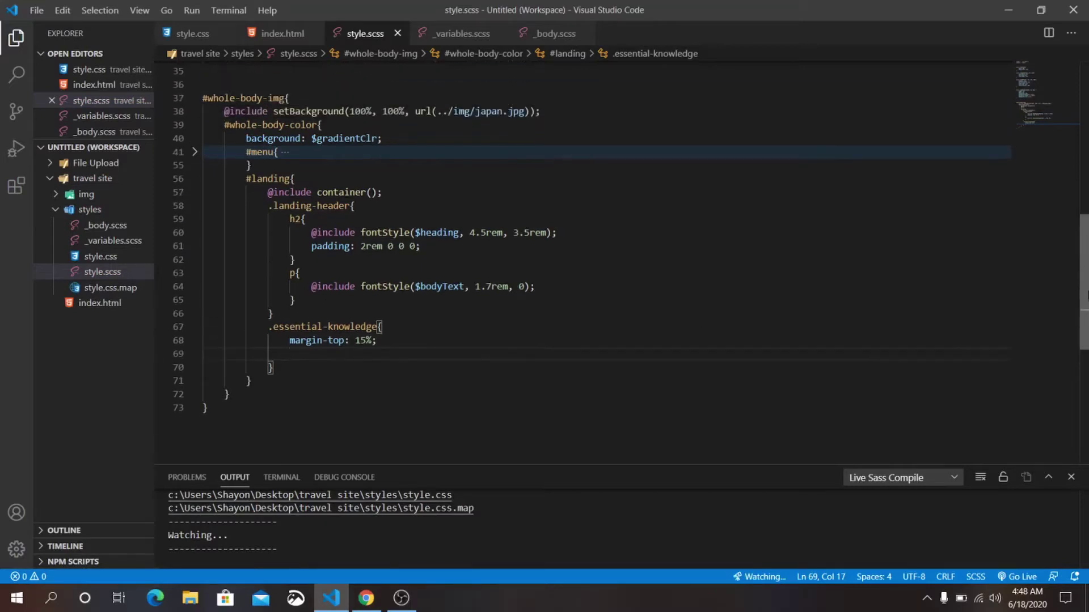
scroll(595, 256, up, 5)
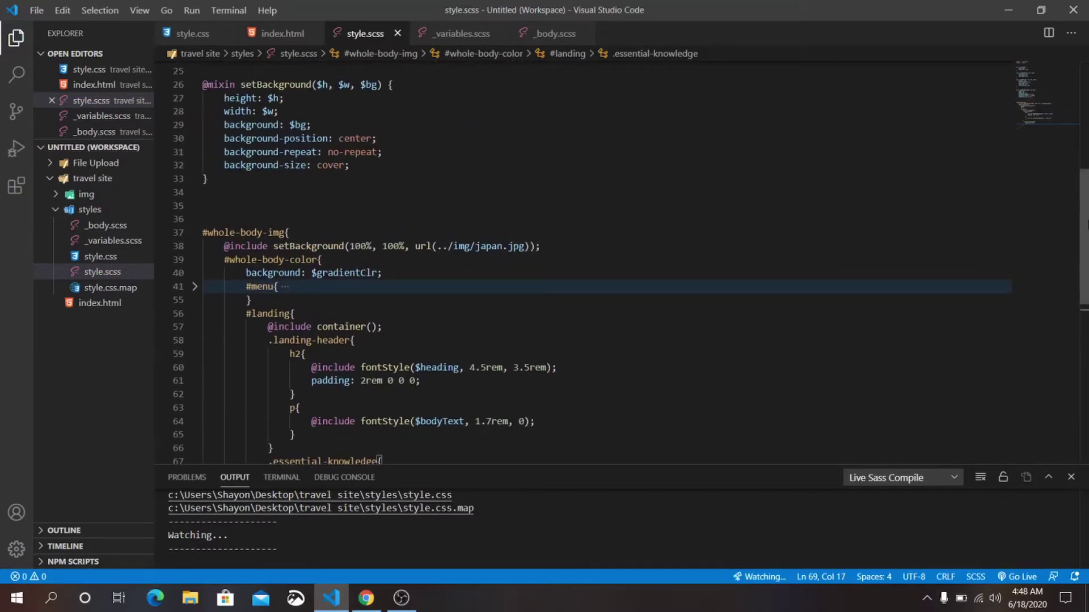
scroll(596, 256, down, 3)
scroll(595, 256, up, 2)
scroll(595, 256, down, 2)
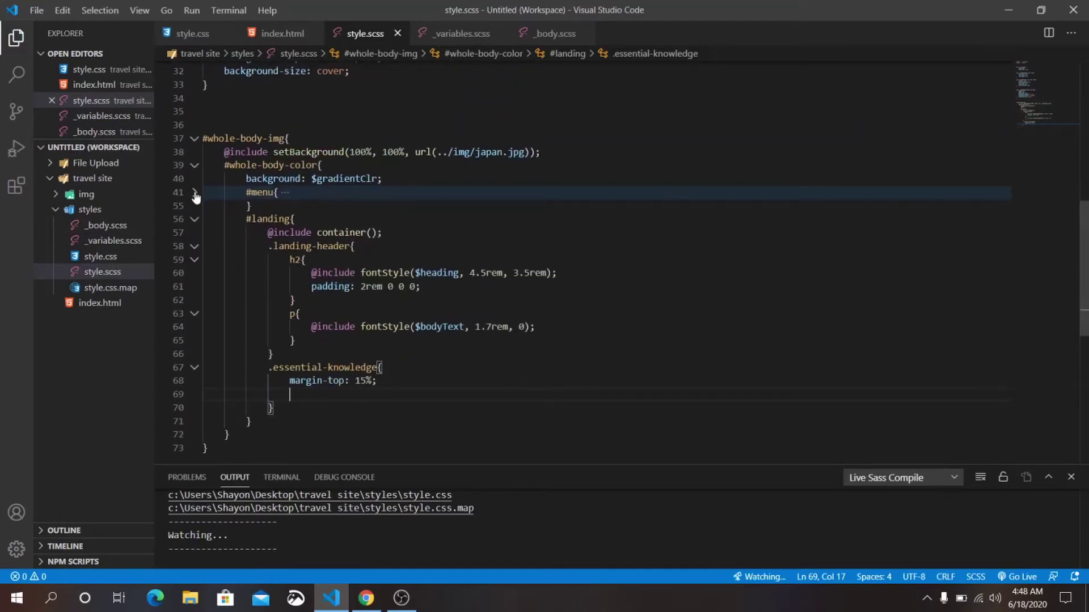
click(195, 192)
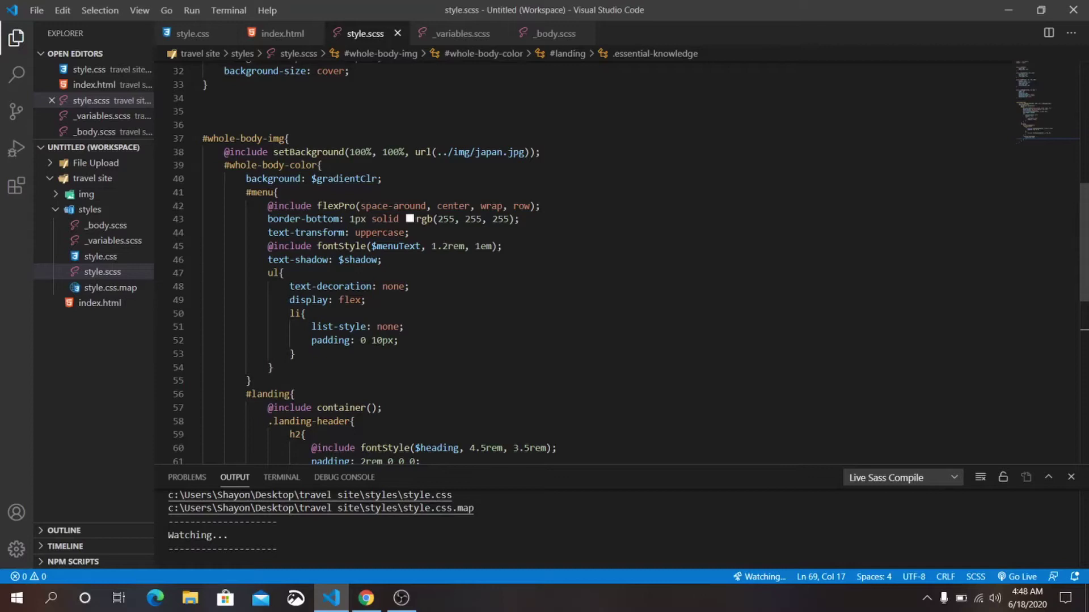
drag(539, 205, 267, 206)
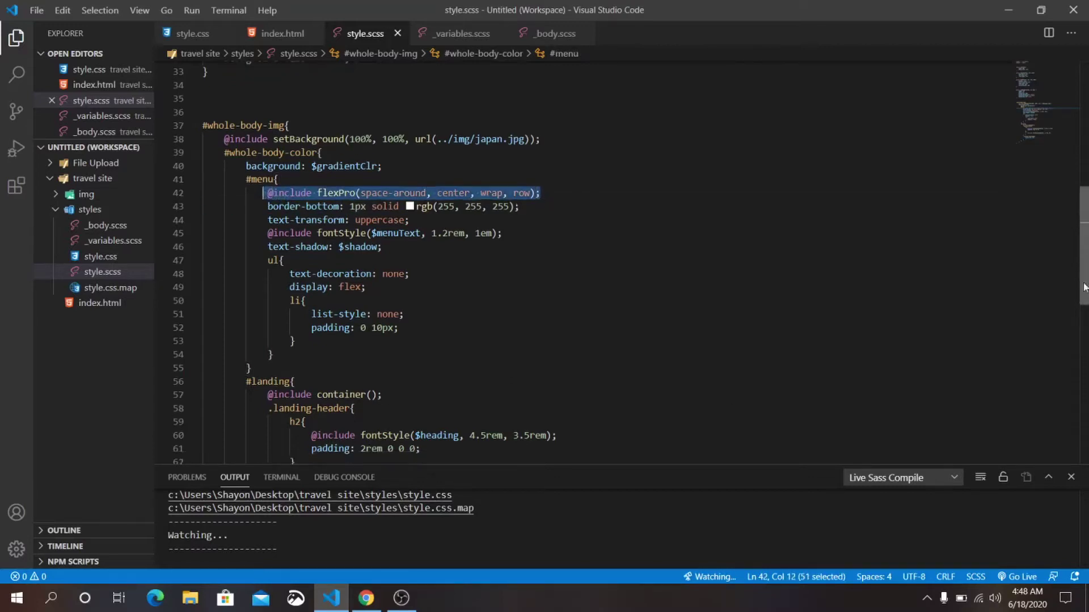
scroll(596, 255, down, 5)
click(340, 349)
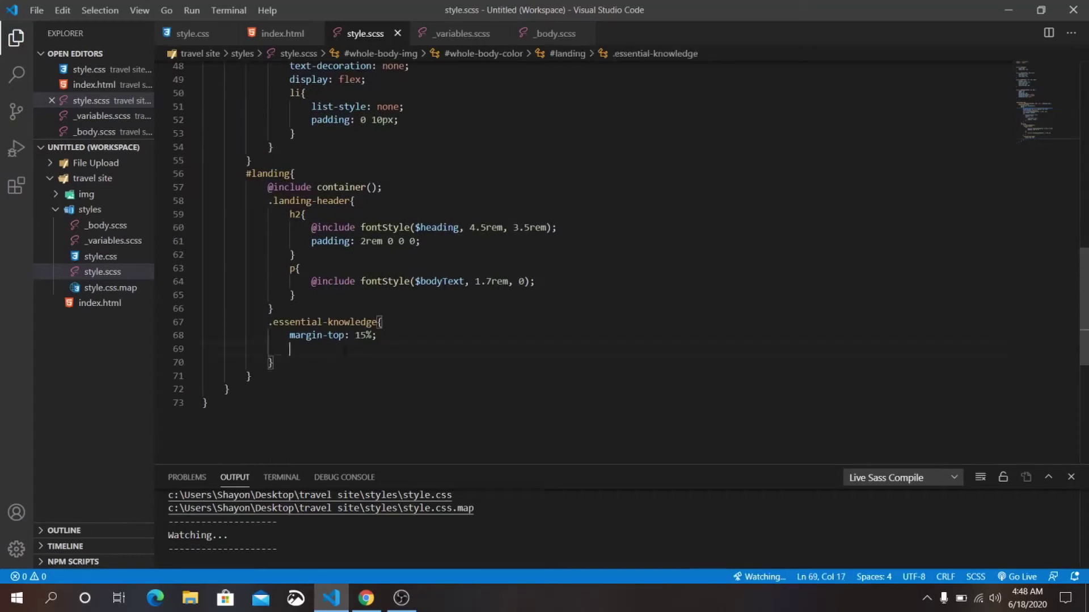
Paste flexPro(space-around, center, wrap, row) into .essential-knowledge, save, and change wrap to nowrap
text(@include flexPro(space-around, center, wrap, row);)
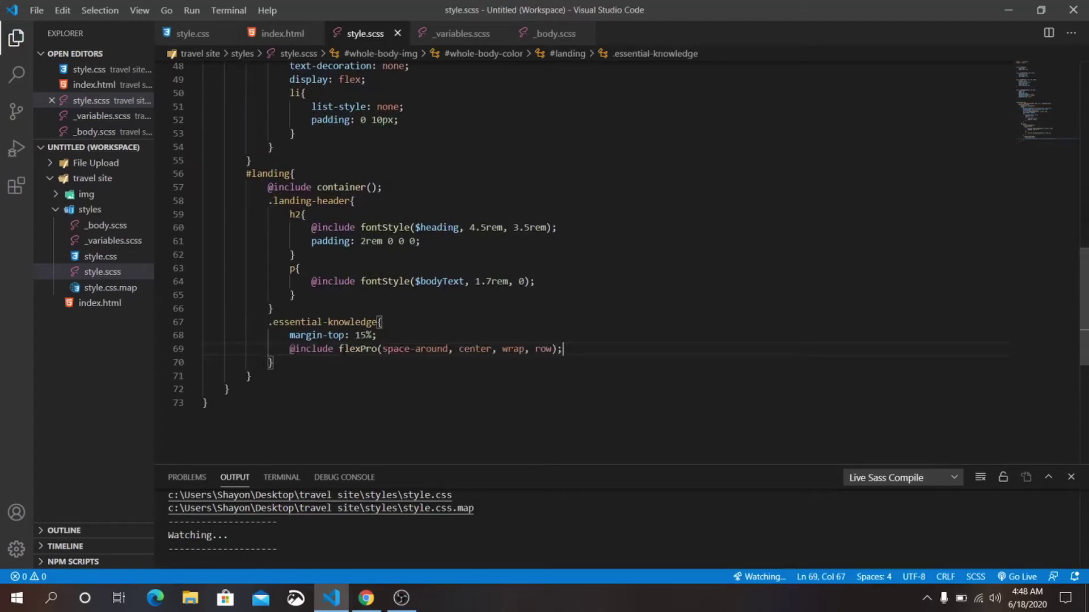
key(ctrl+s)
double_click(474, 349)
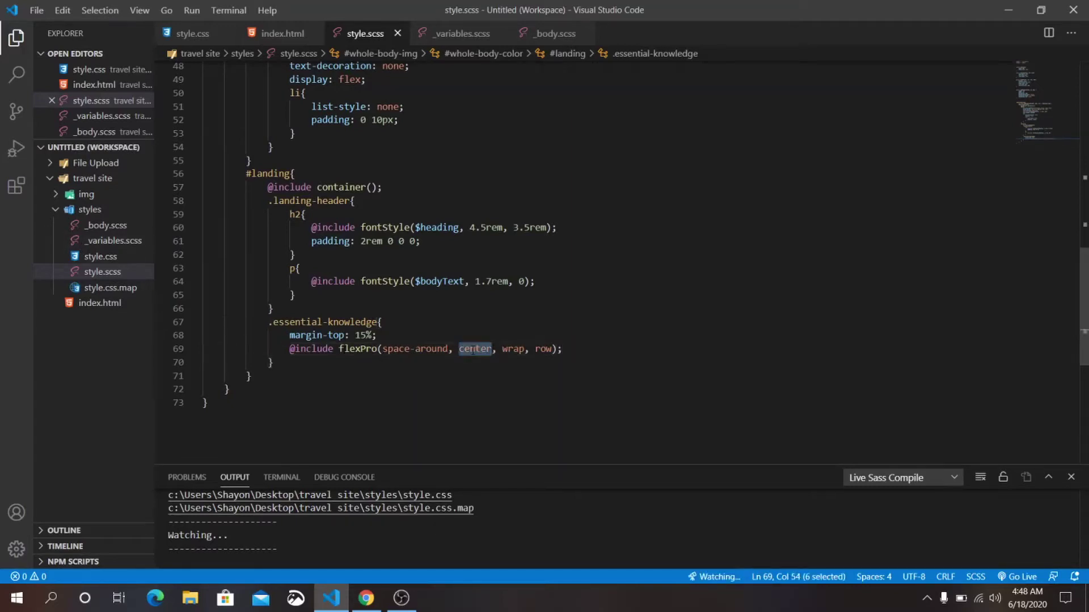
double_click(513, 349)
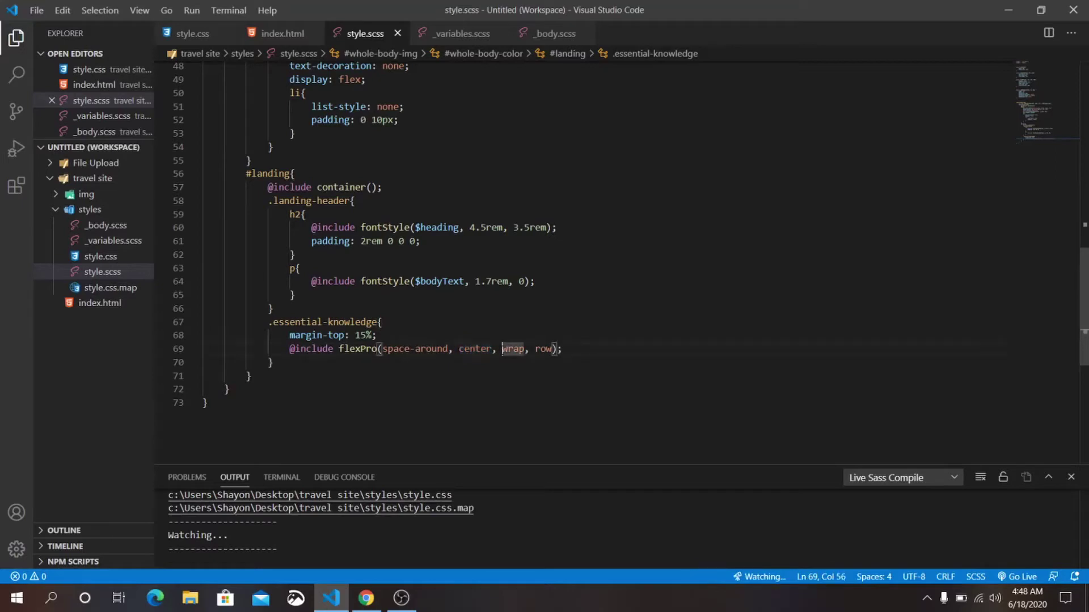
click(502, 349)
text(no)
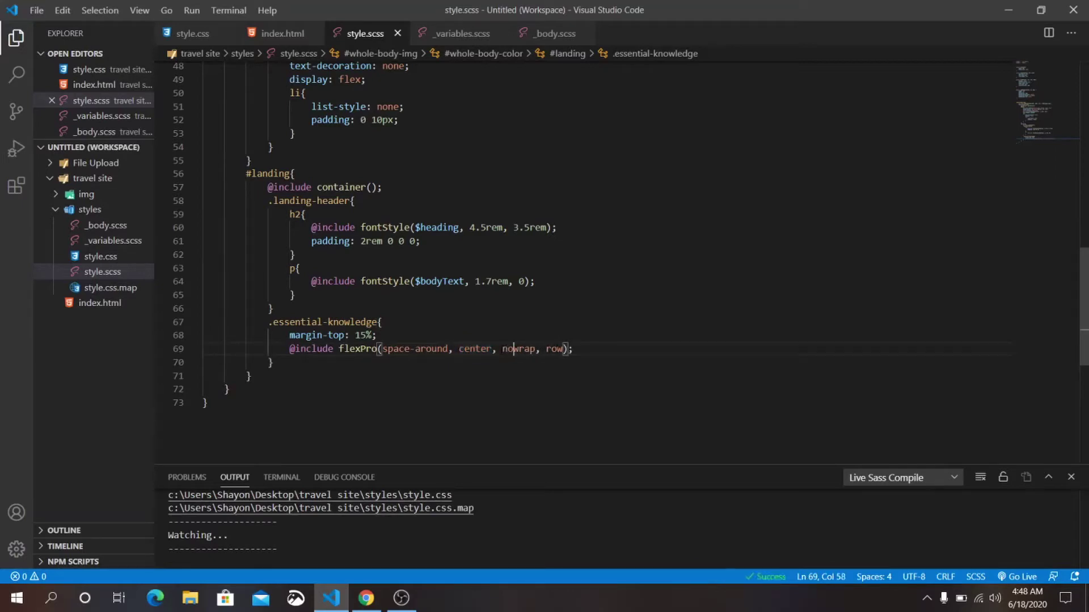
double_click(554, 349)
scroll(595, 256, down, 3)
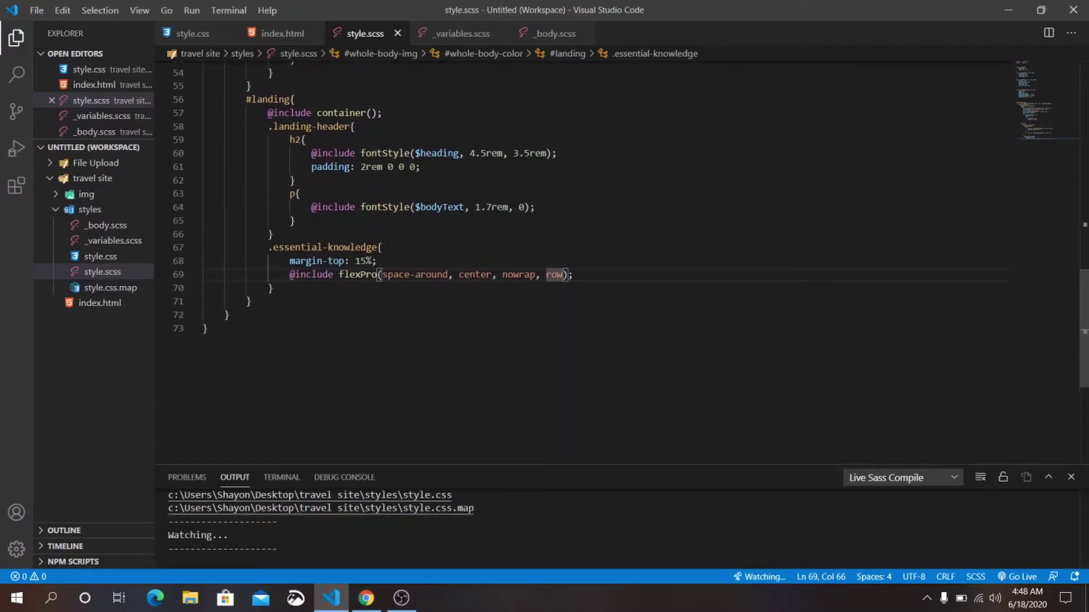
Add a nested .ek rule with margin: 1rem below the flexPro include
key(End)
key(Return)
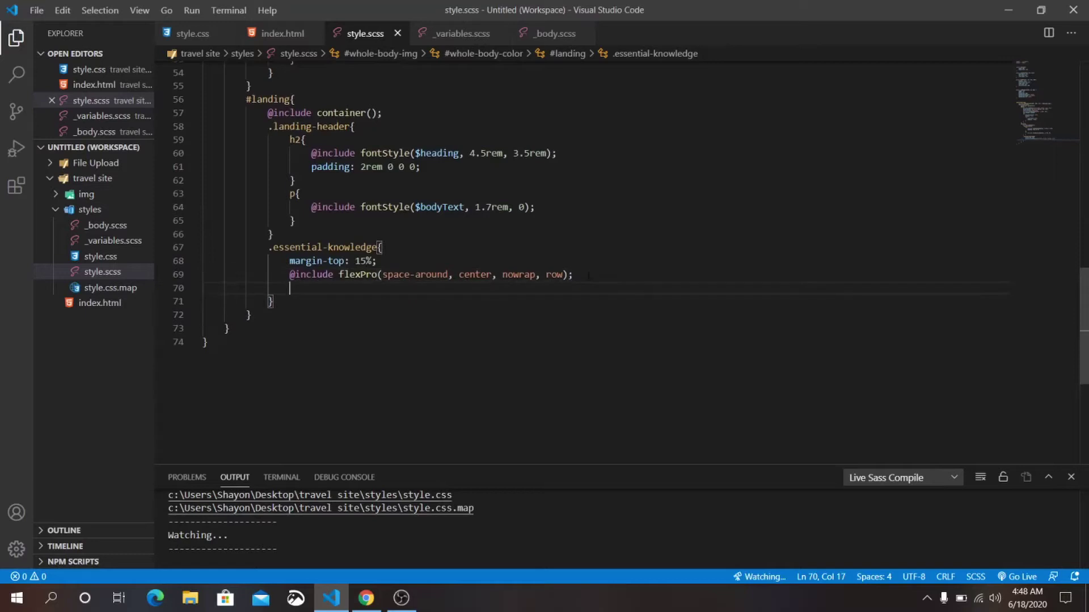
text(.ek)
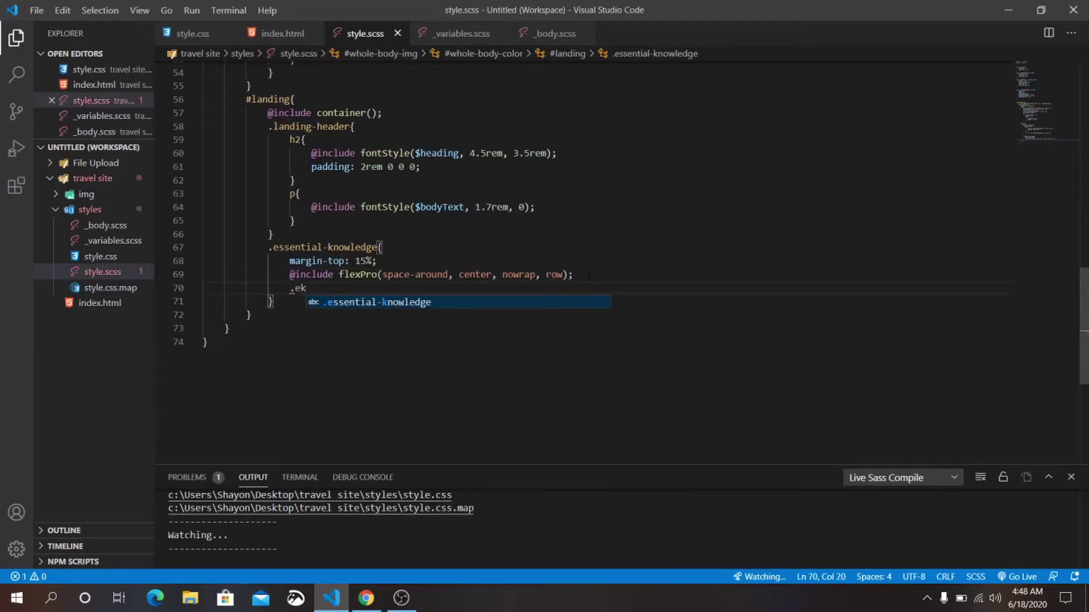
text({)
key(Return)
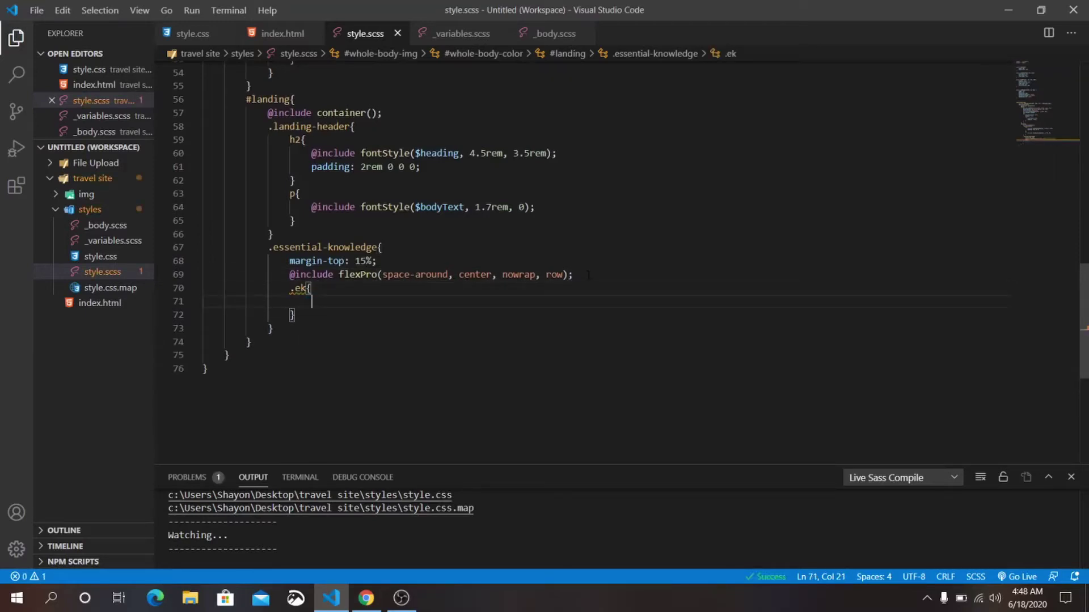
text(m)
text(1rem)
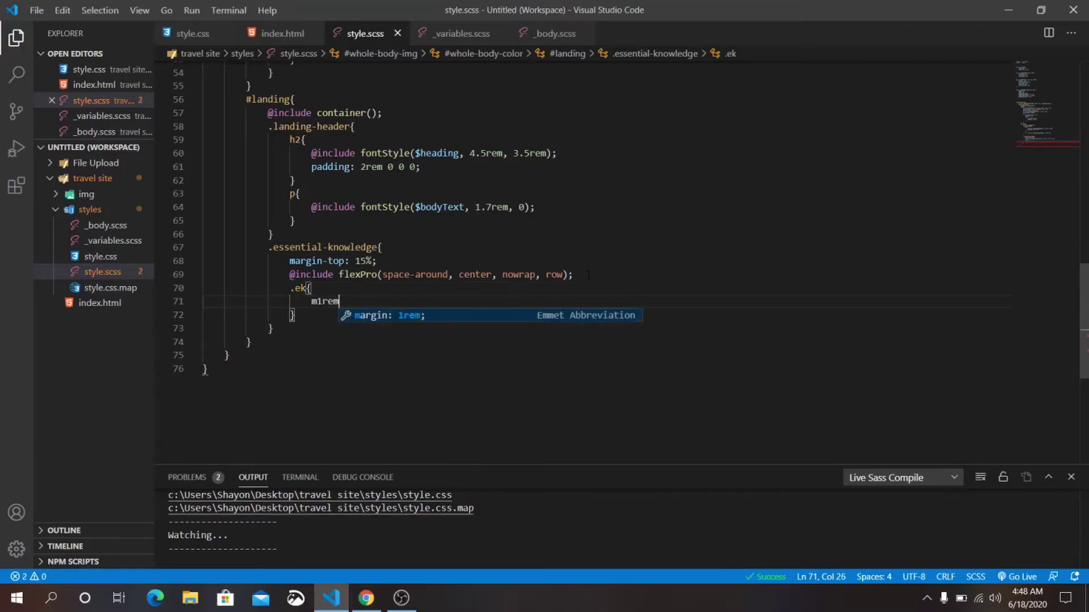
key(Tab)
key(Return)
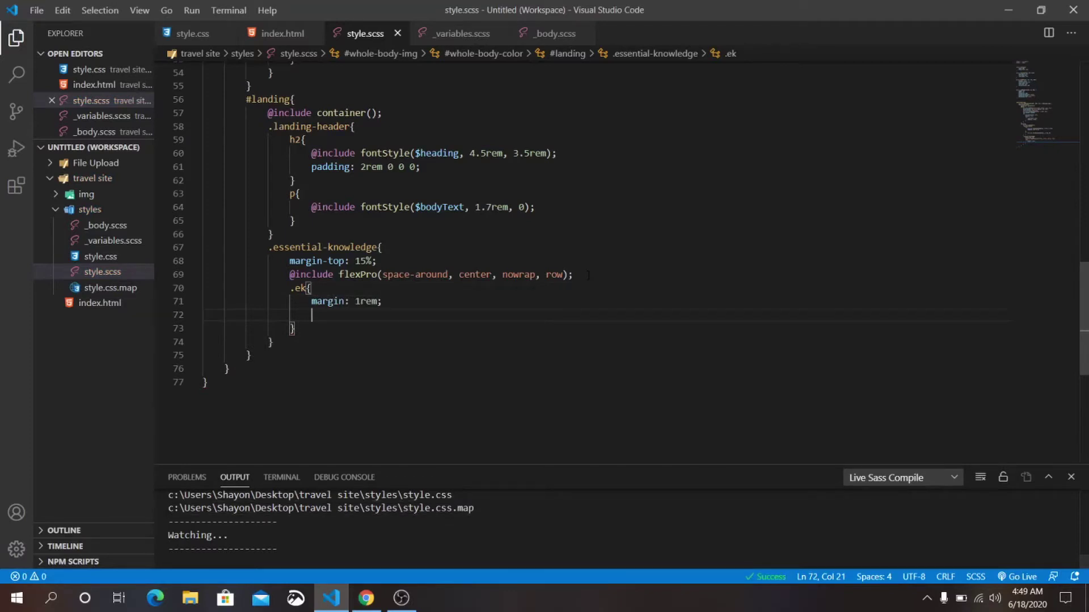
text(borde)
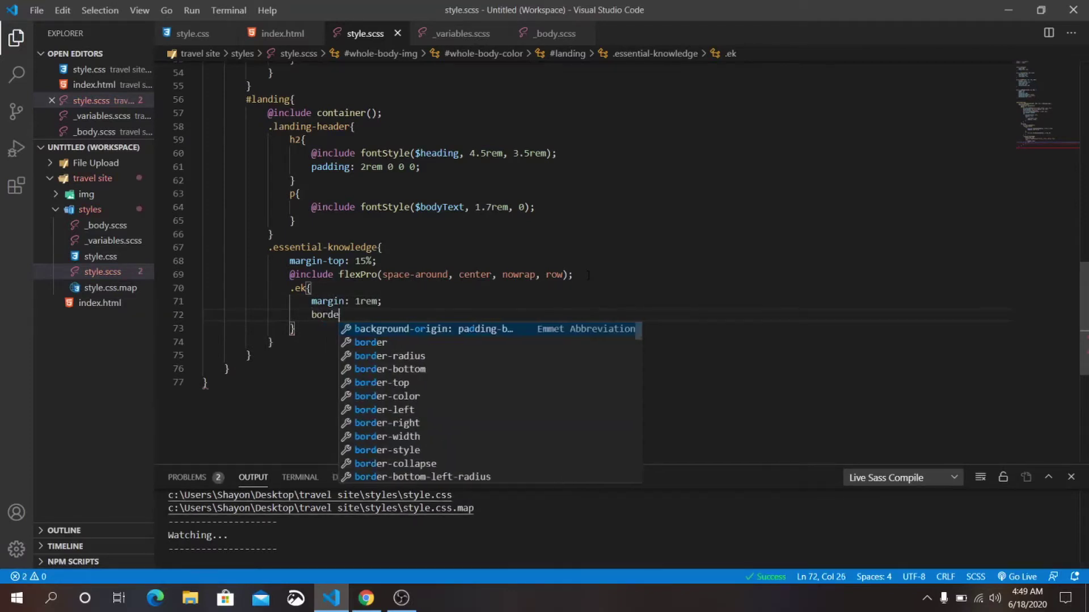
text(r-s)
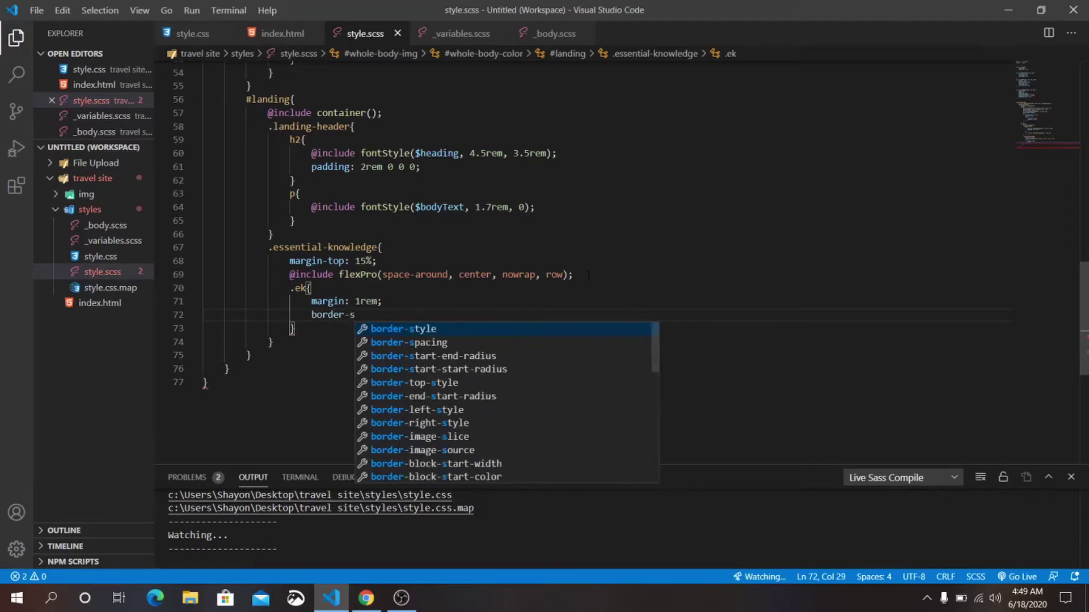
Give .ek border-style: solid, border-width: 1px and padding: 1em, then save
key(Return)
text(s)
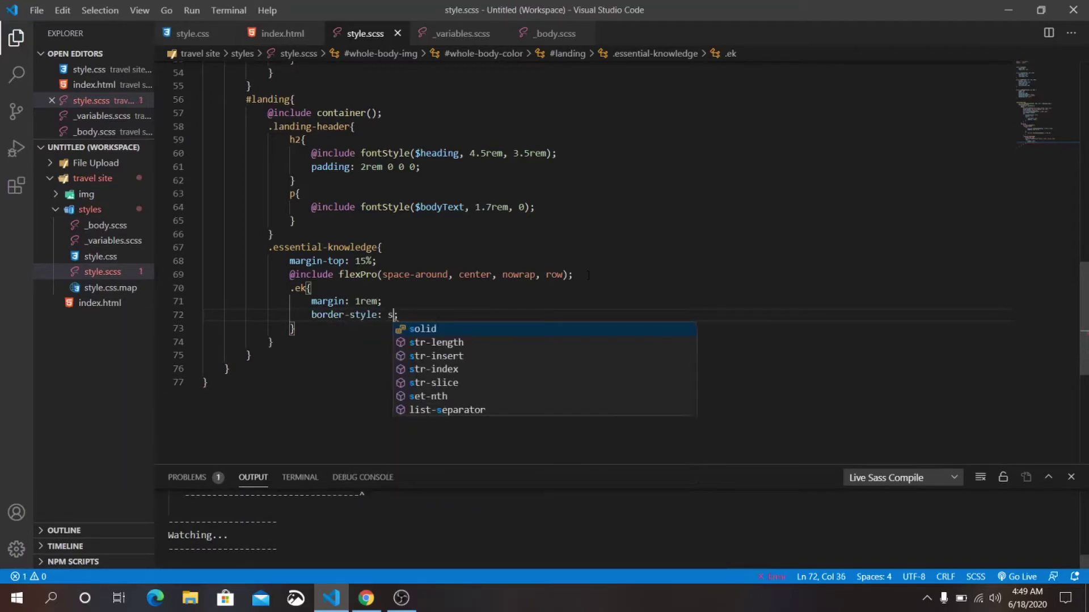
text(p)
key(BackSpace)
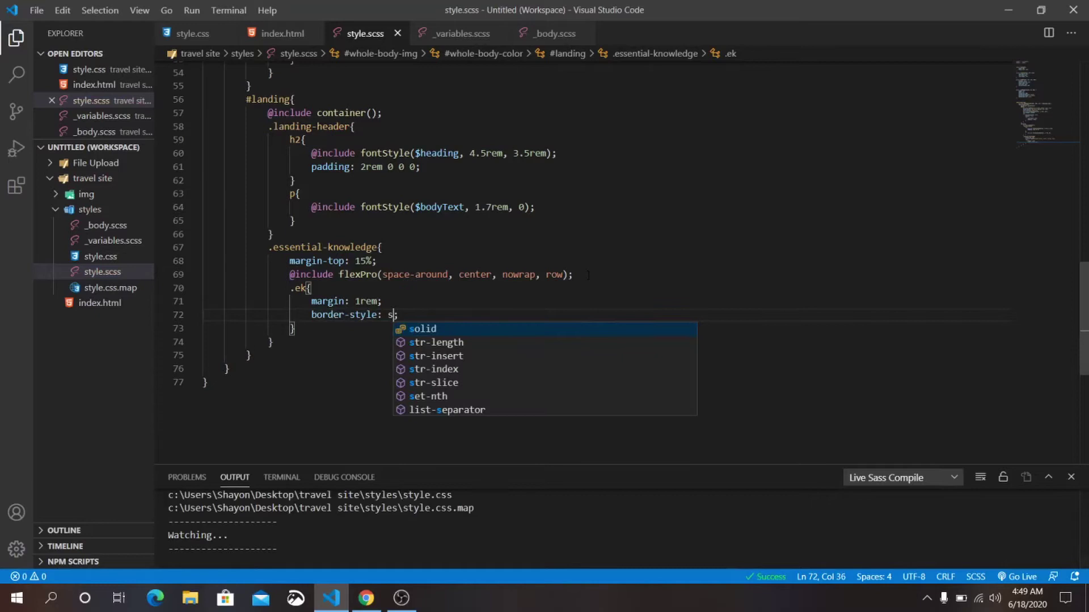
text(olid)
key(End)
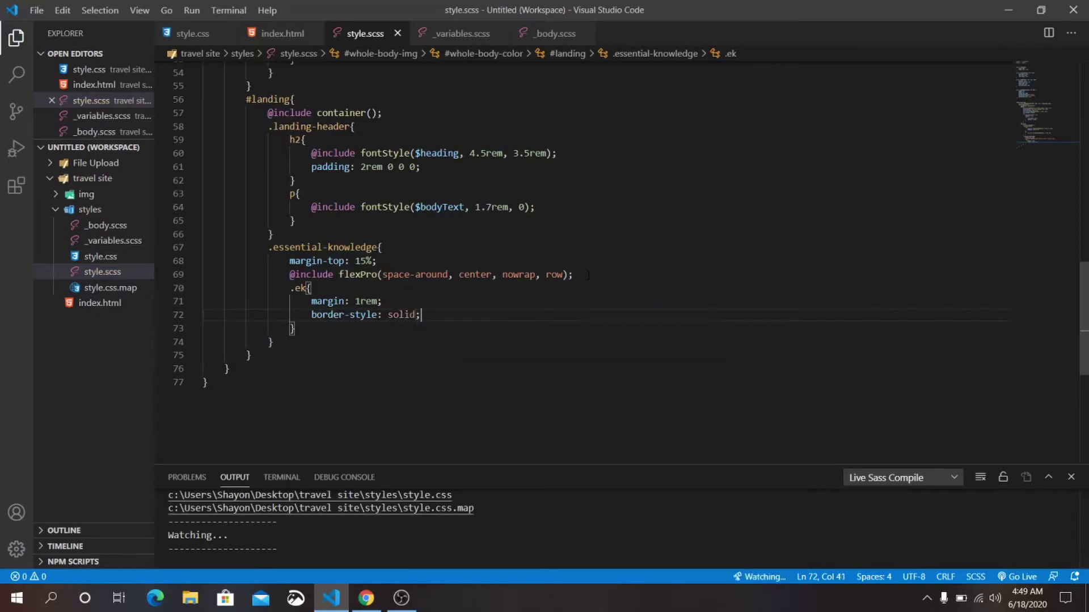
key(Return)
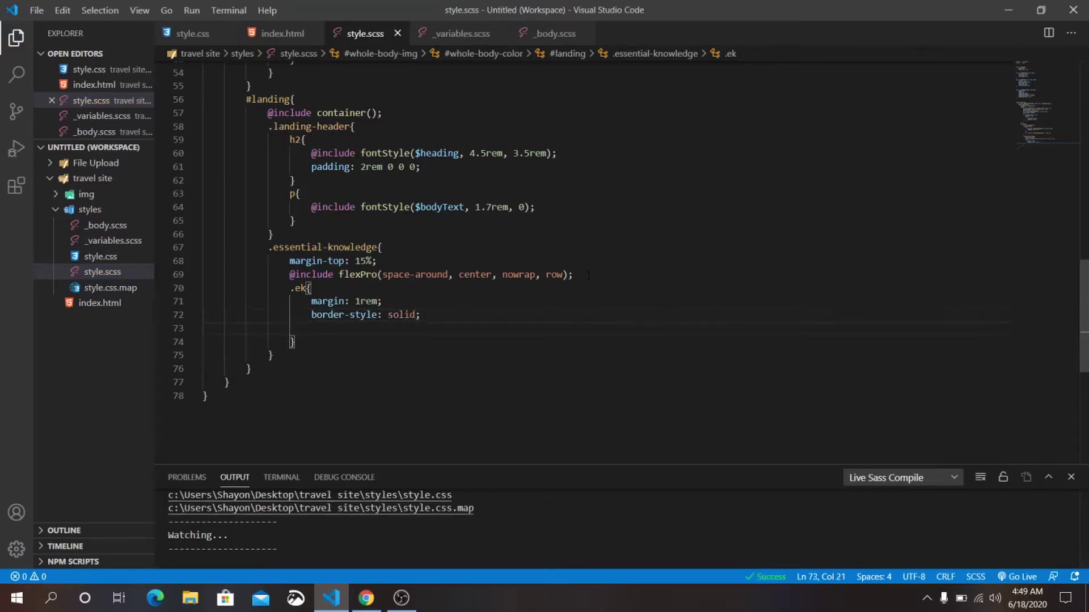
text(b)
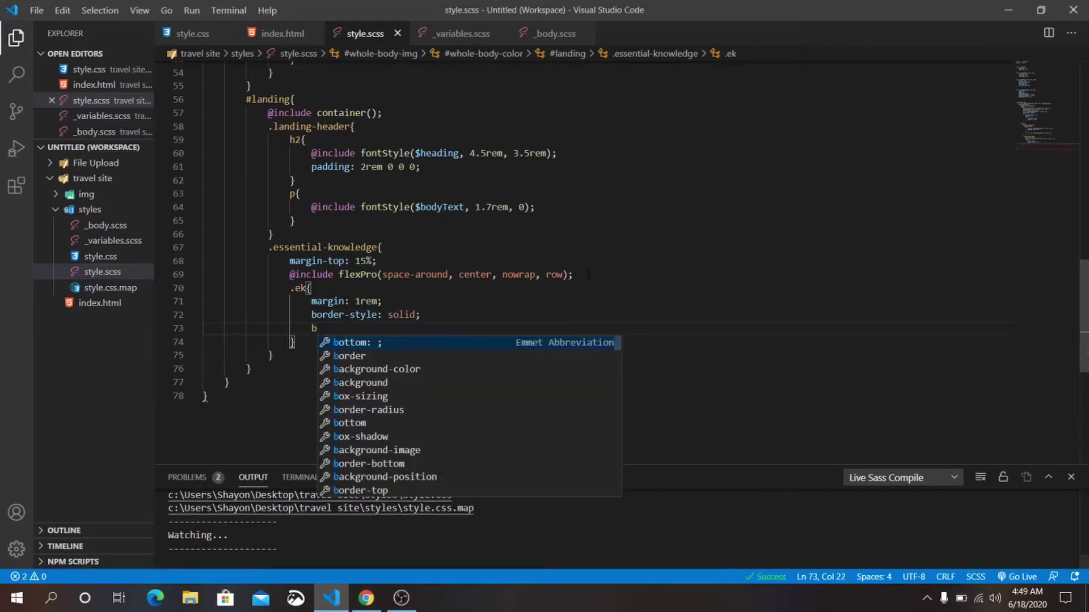
text(w)
key(Tab)
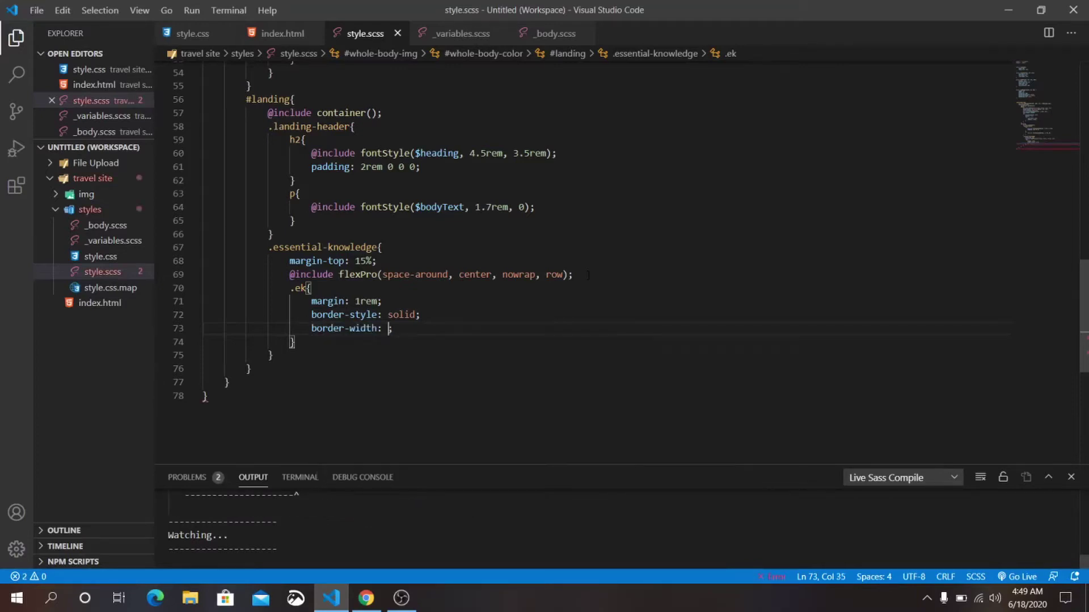
text(1p)
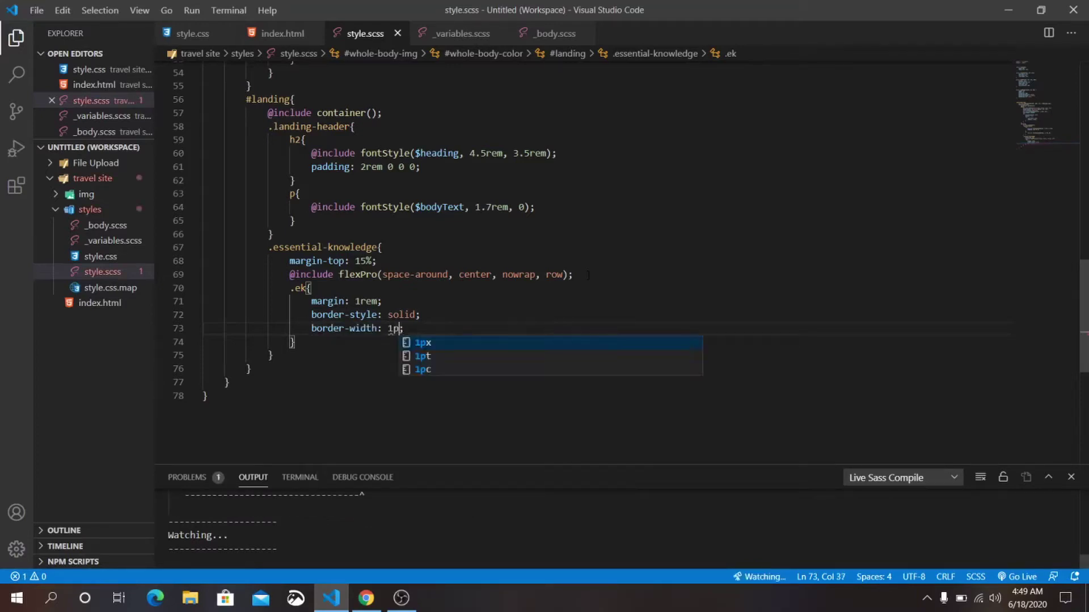
text(x)
key(End)
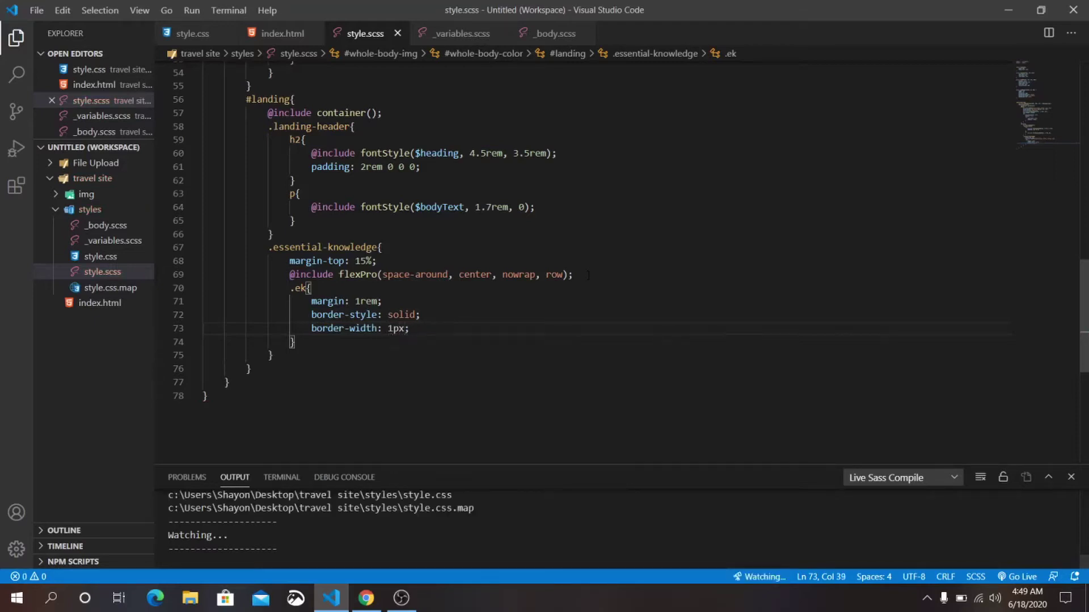
key(Return)
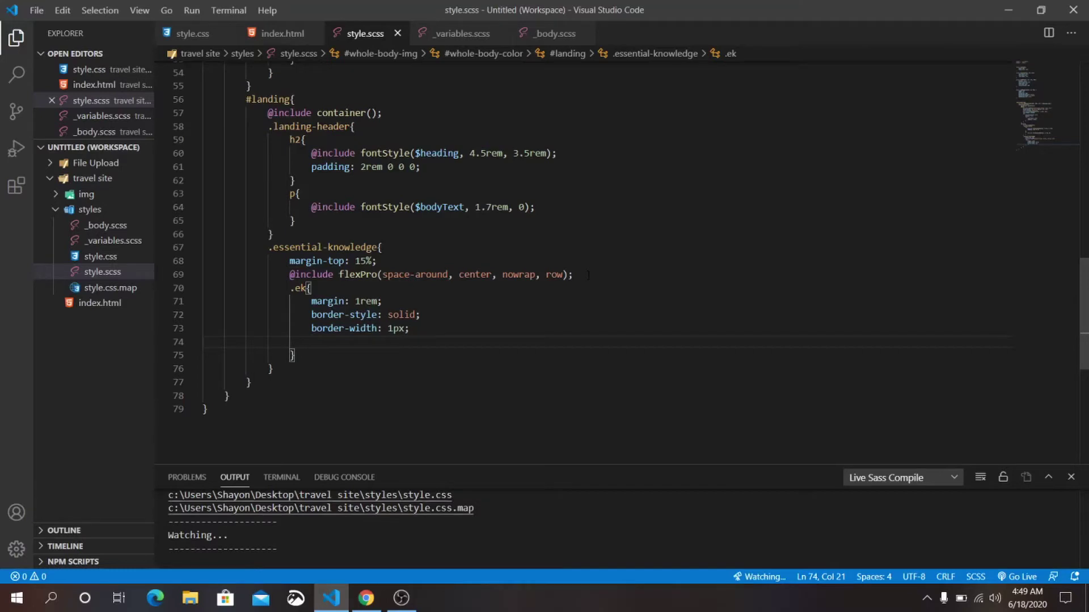
text(p1em)
key(Tab)
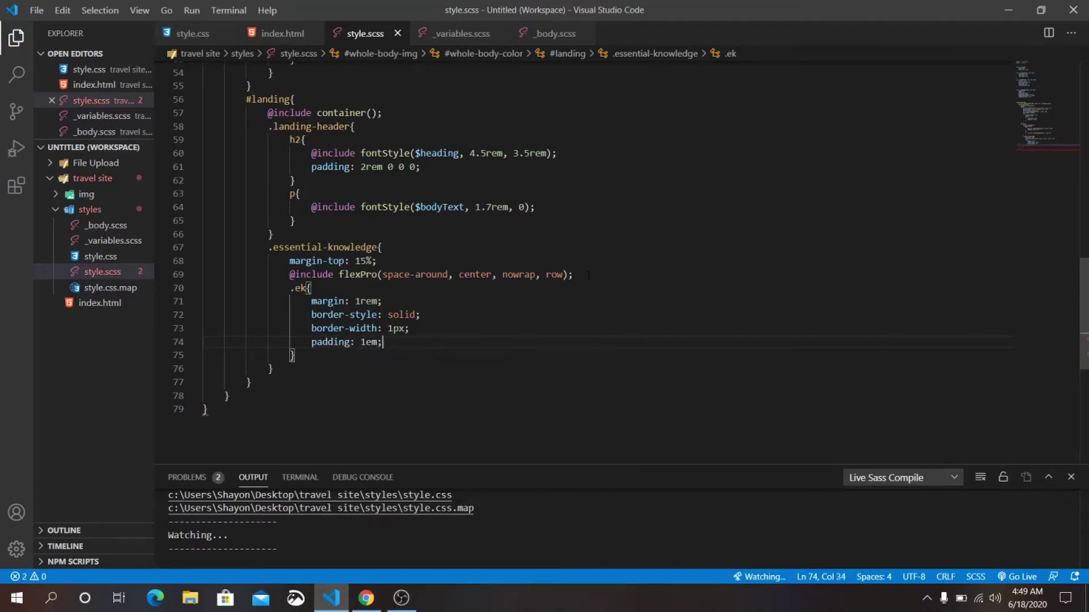
key(ctrl+s)
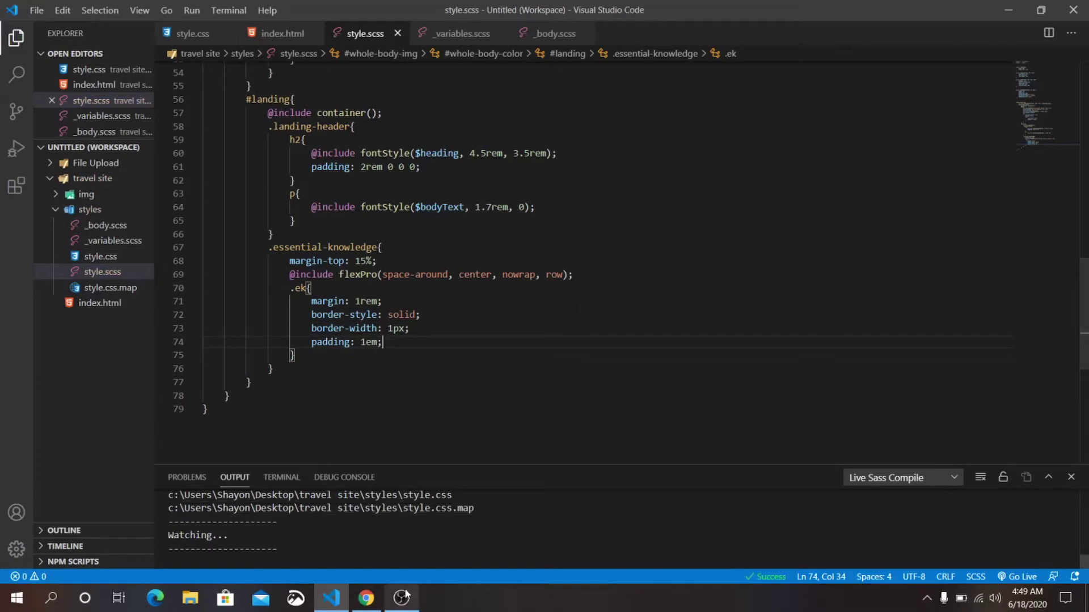
Reload the travel site in Chrome and inspect the three bordered Icon boxes
click(366, 598)
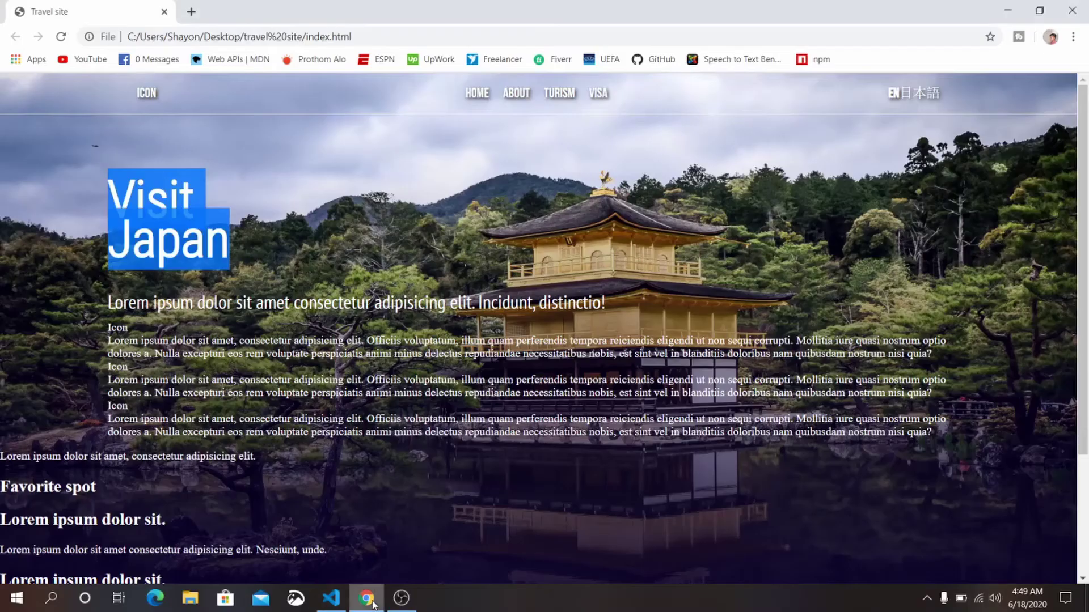
click(62, 37)
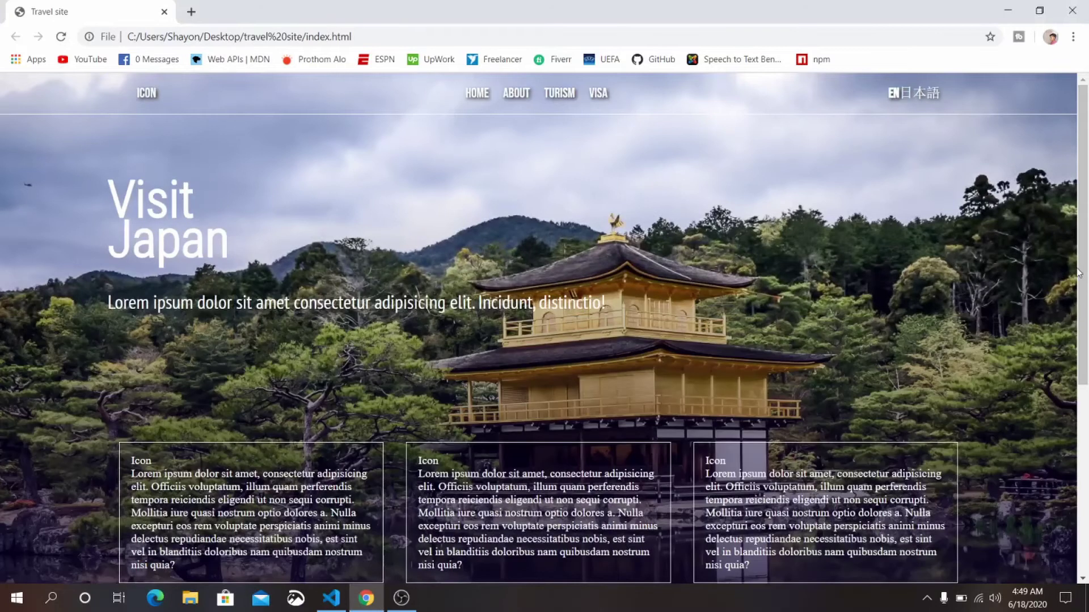
scroll(545, 341, down, 5)
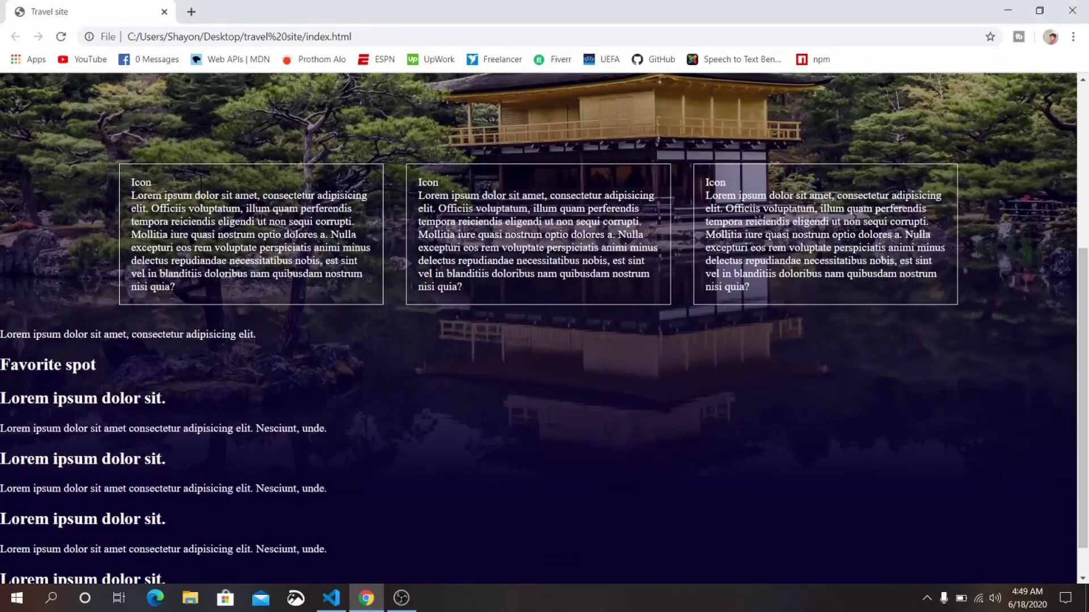
drag(129, 182, 912, 281)
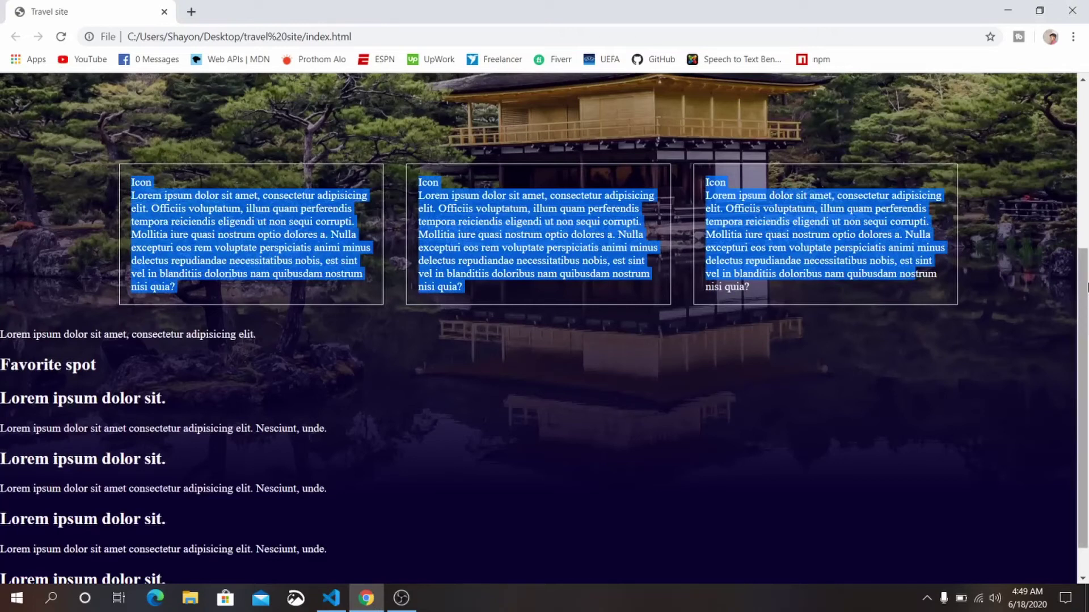
drag(1083, 285, 1077, 360)
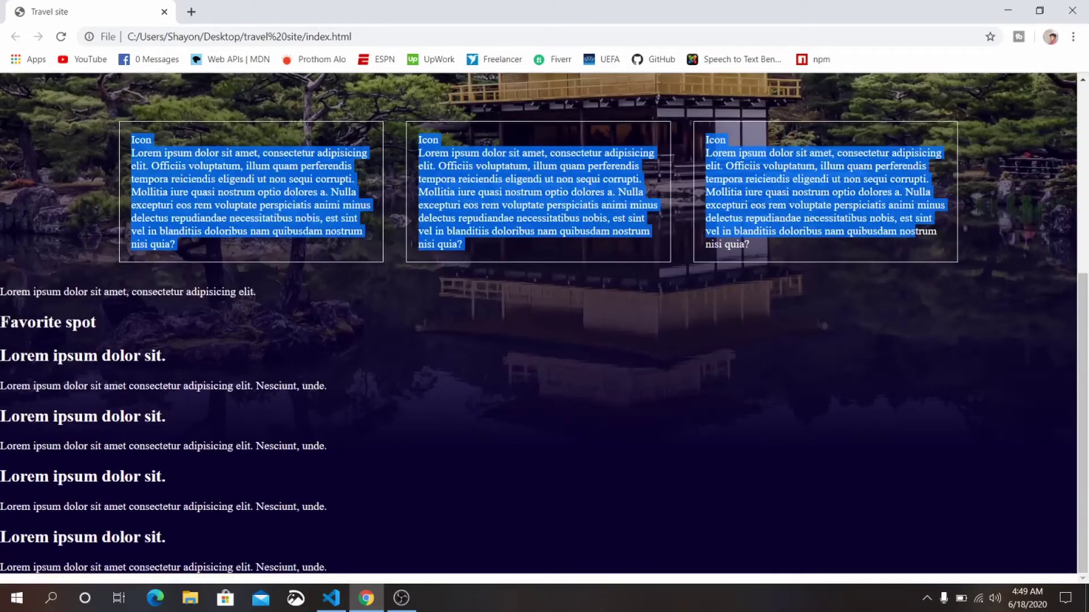
triple_click(124, 326)
click(510, 383)
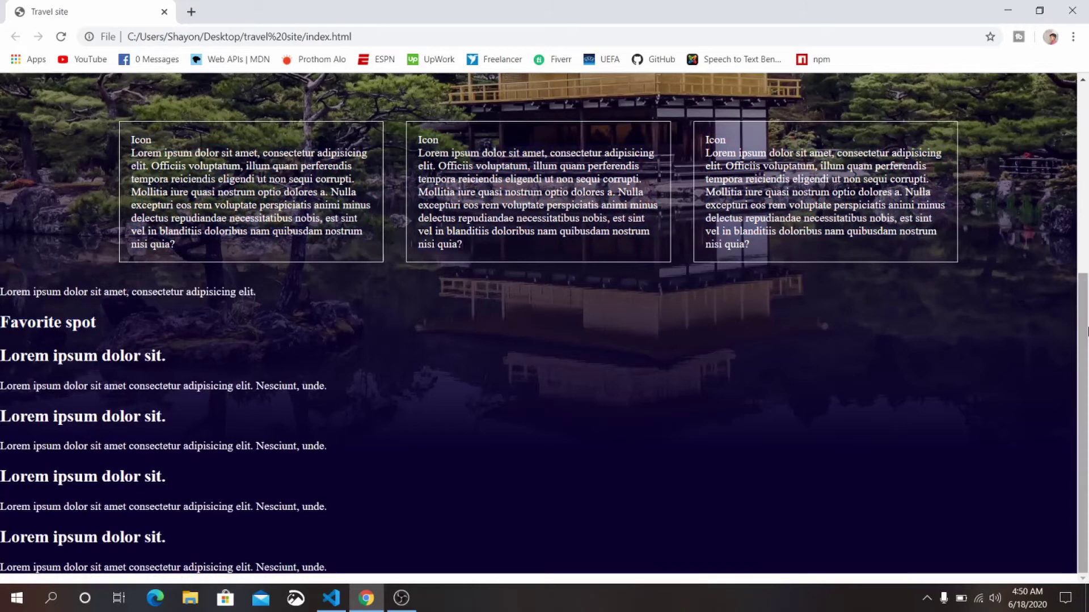
mouse_move(1083, 357)
mouse_down()
mouse_move(1070, 95)
mouse_move(1070, 323)
mouse_up()
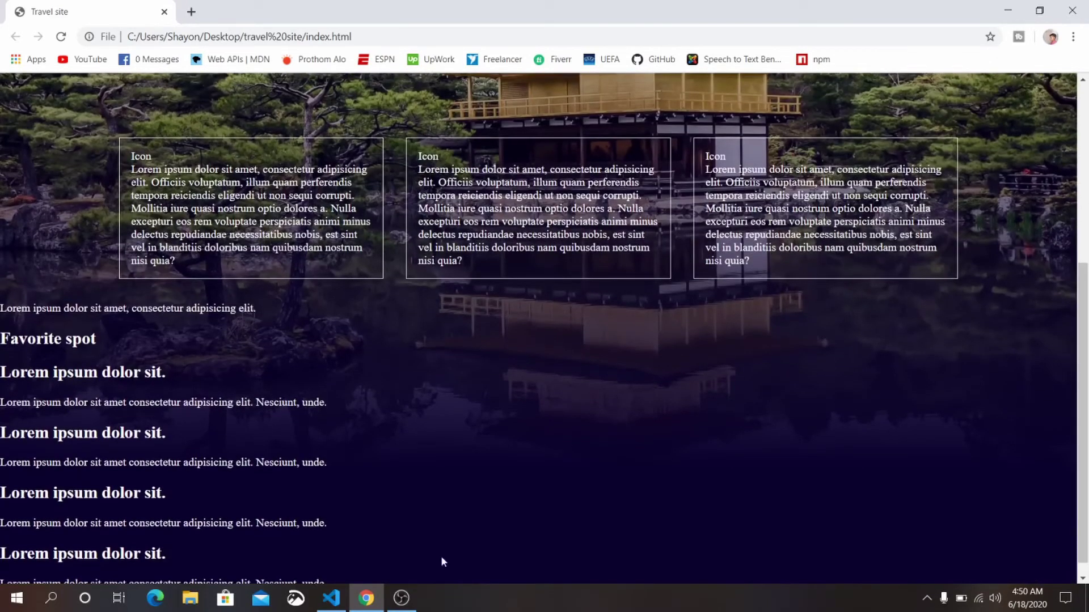
click(330, 599)
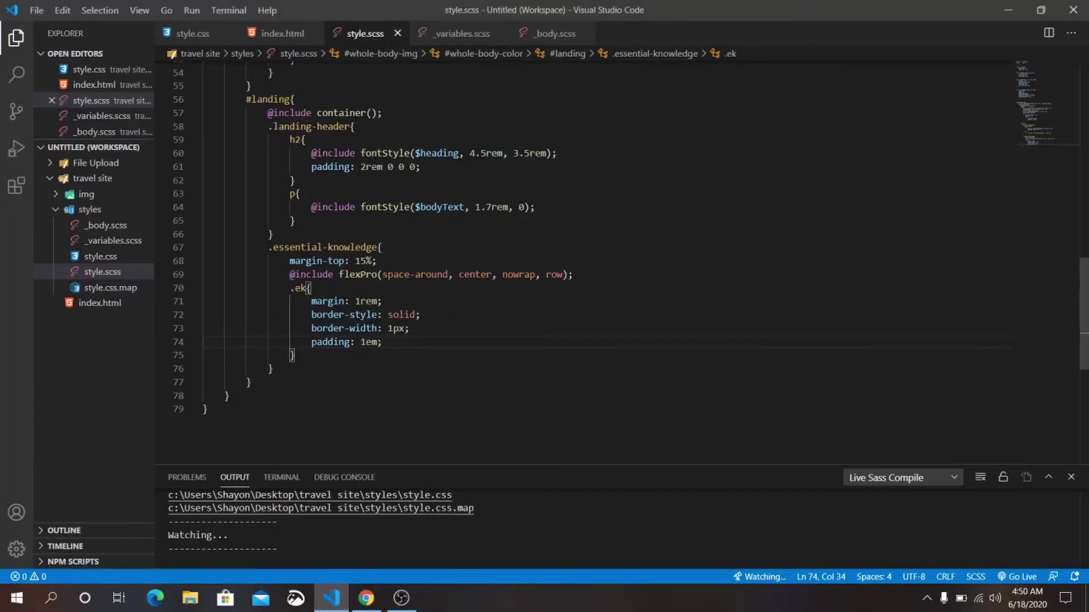
click(282, 33)
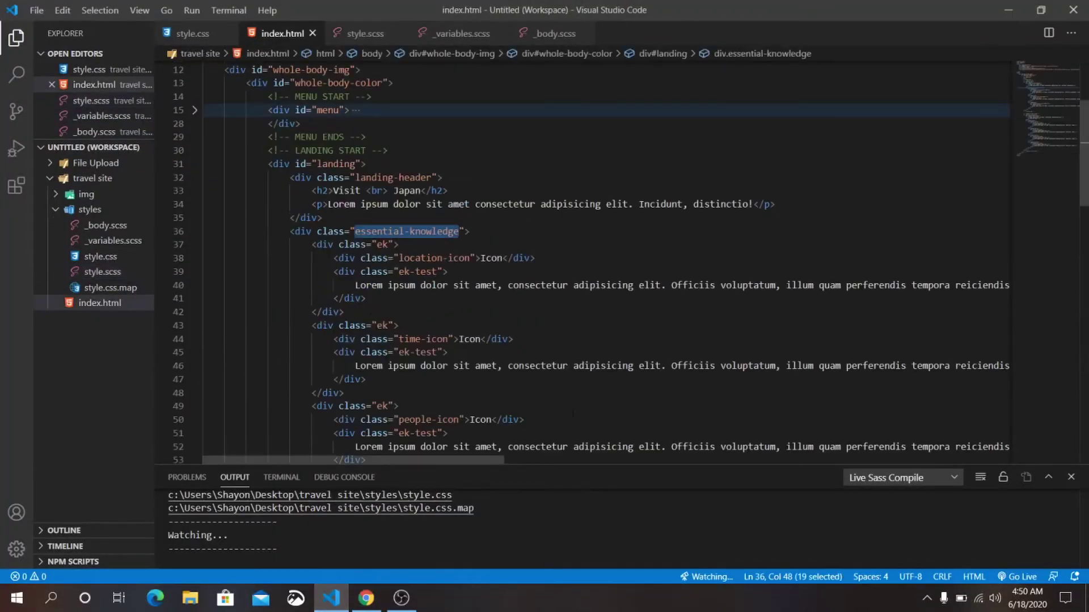
drag(1085, 136, 1084, 266)
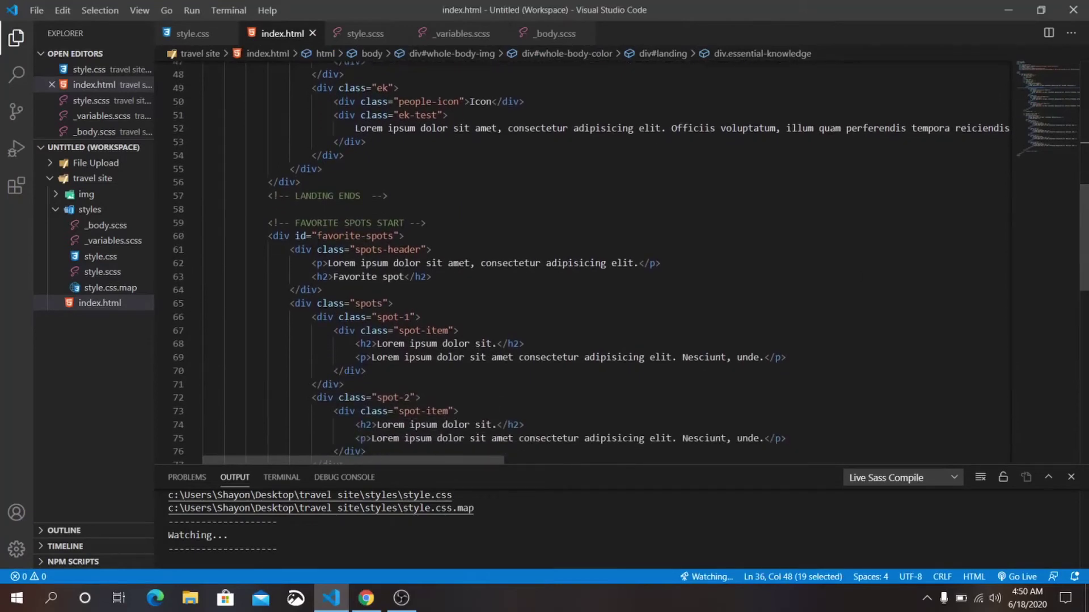
drag(318, 235, 395, 236)
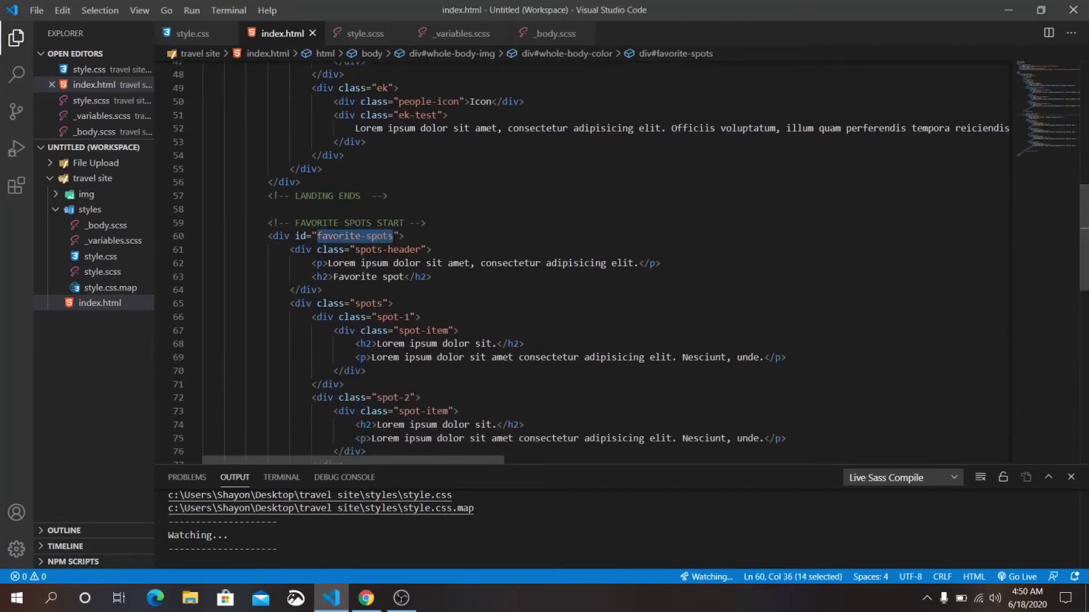
click(365, 33)
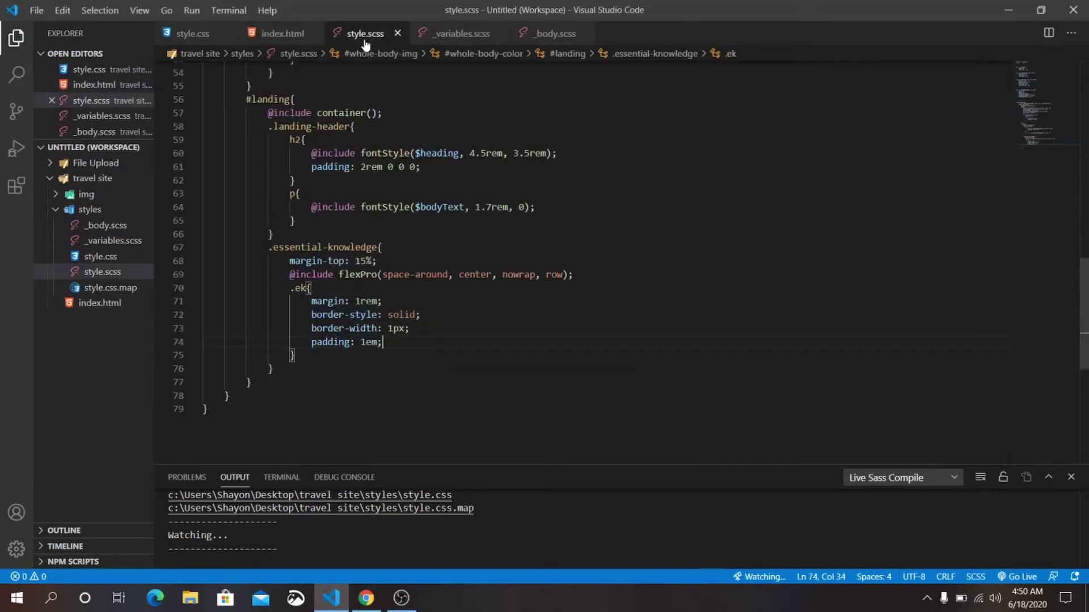
Start a #favorite-spots rule after #landing and review #landing's container include
click(195, 100)
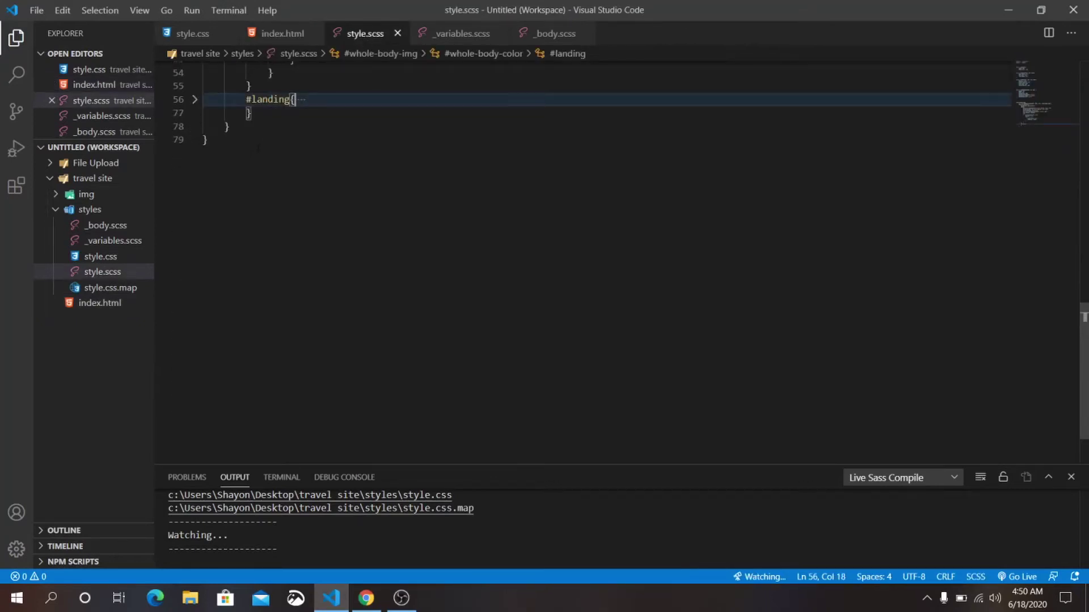
click(264, 113)
key(Return)
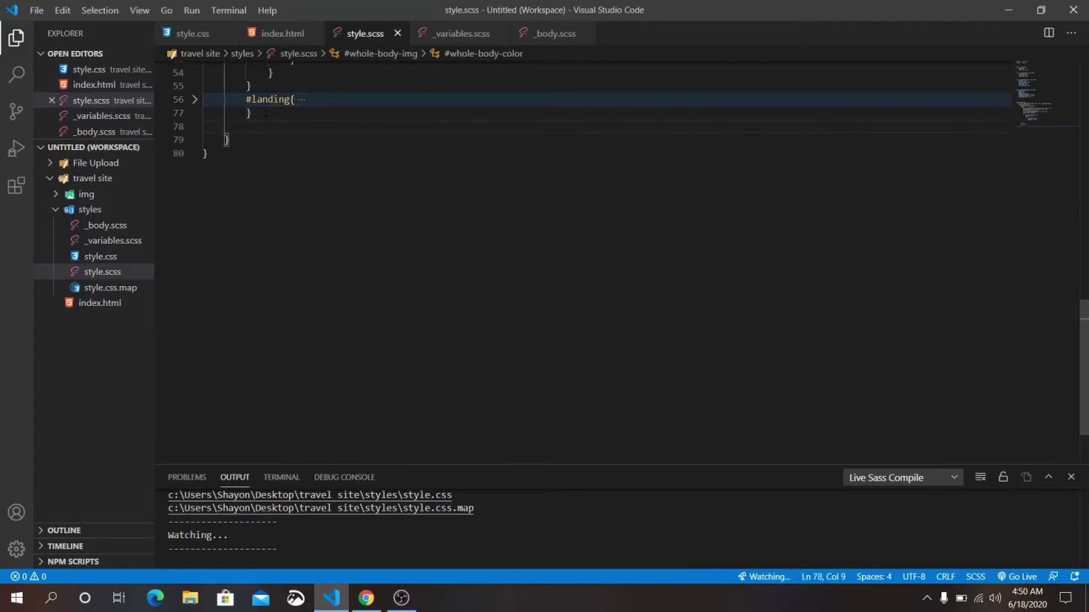
text(#favorite-spots{)
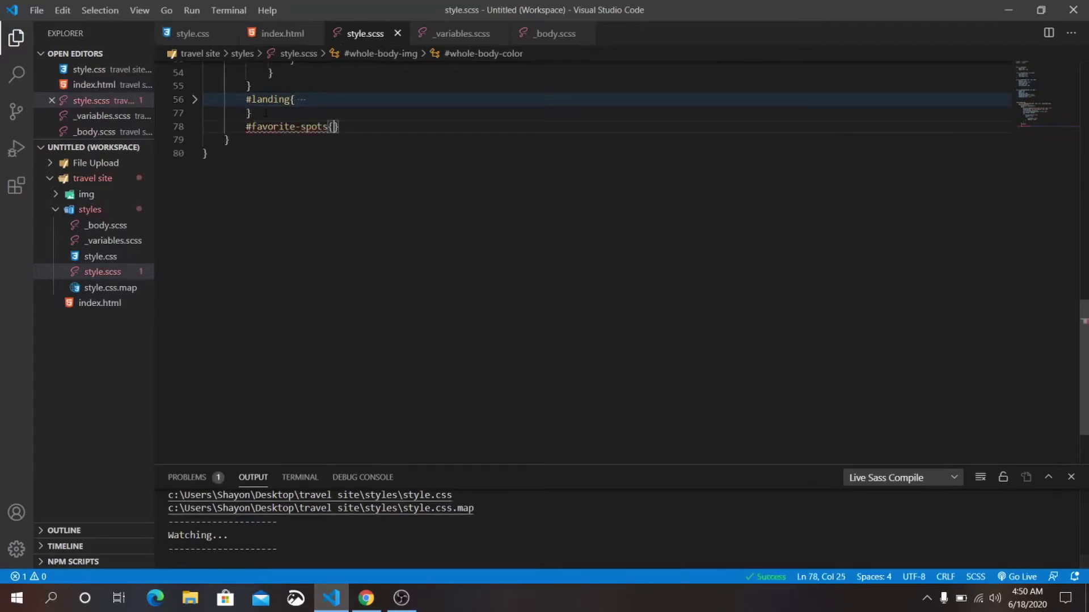
key(Return)
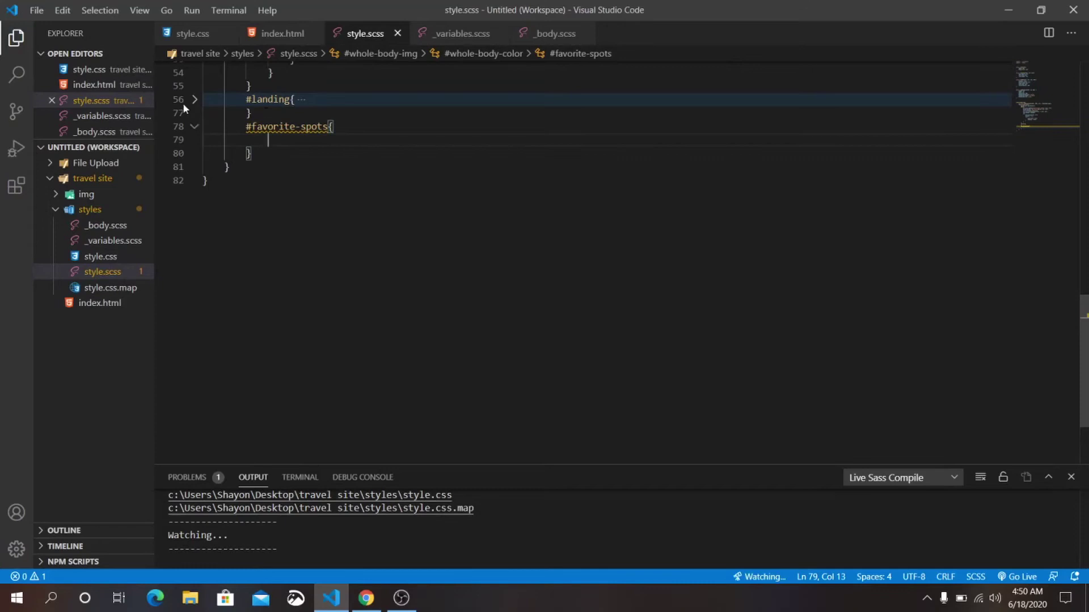
click(195, 100)
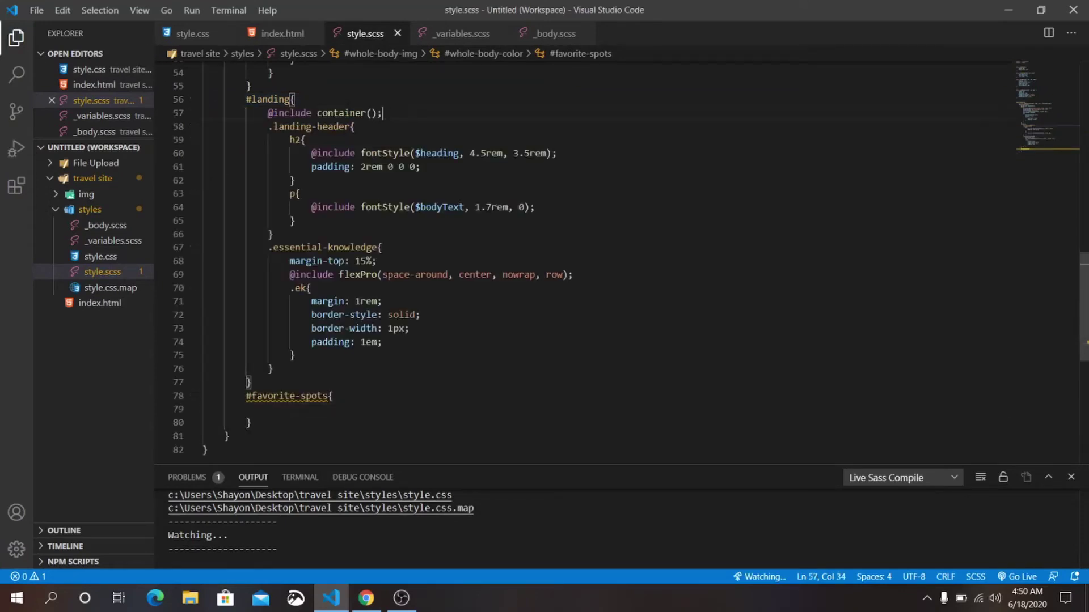
drag(383, 113, 269, 113)
click(269, 113)
click(275, 410)
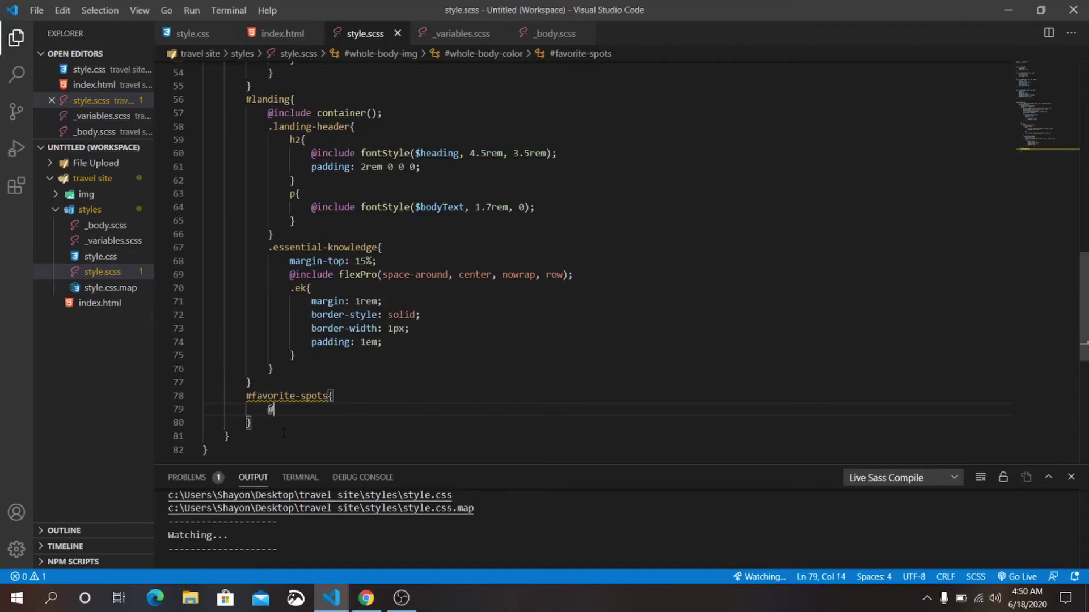
text(@)
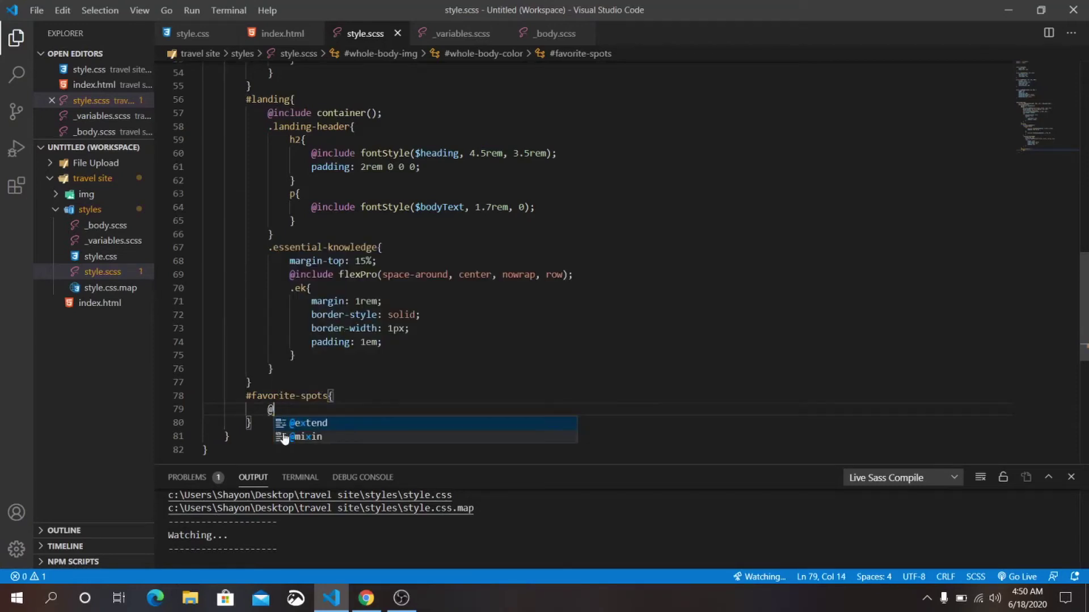
text(exte)
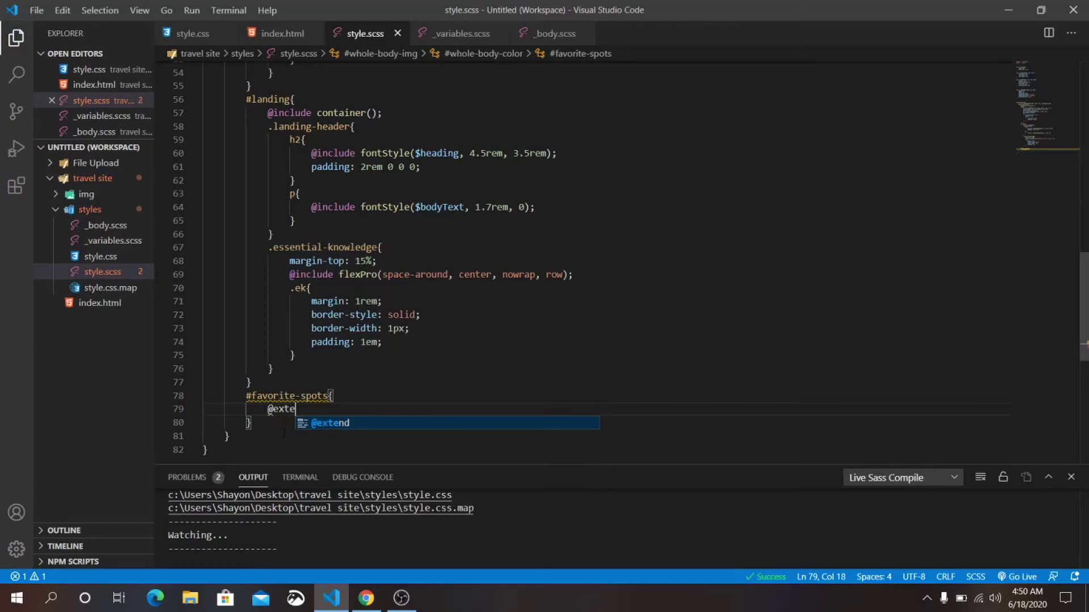
key(Tab)
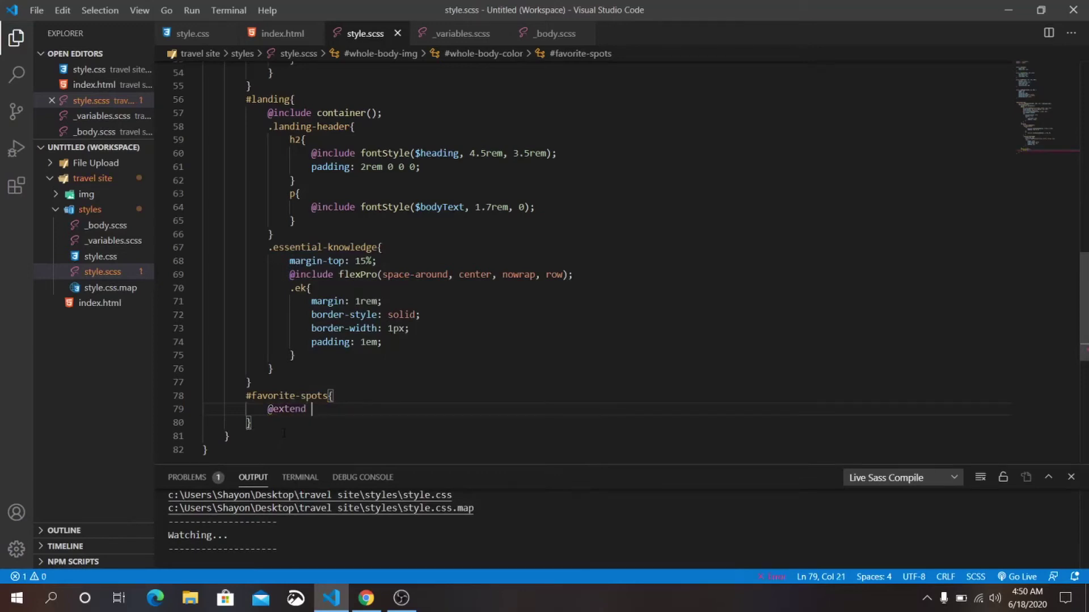
text(#)
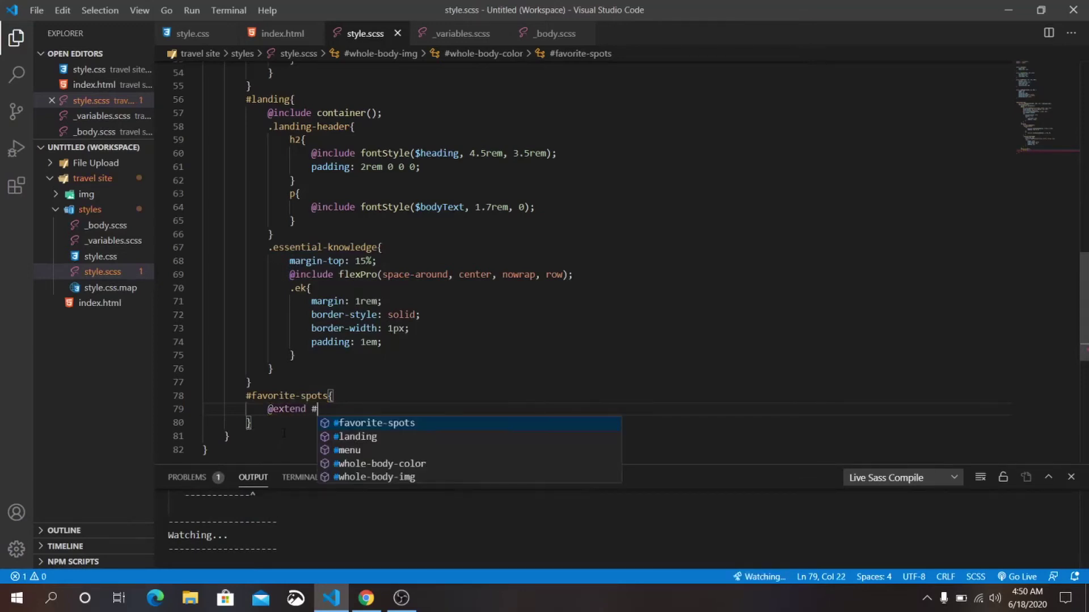
key(Down)
key(Tab)
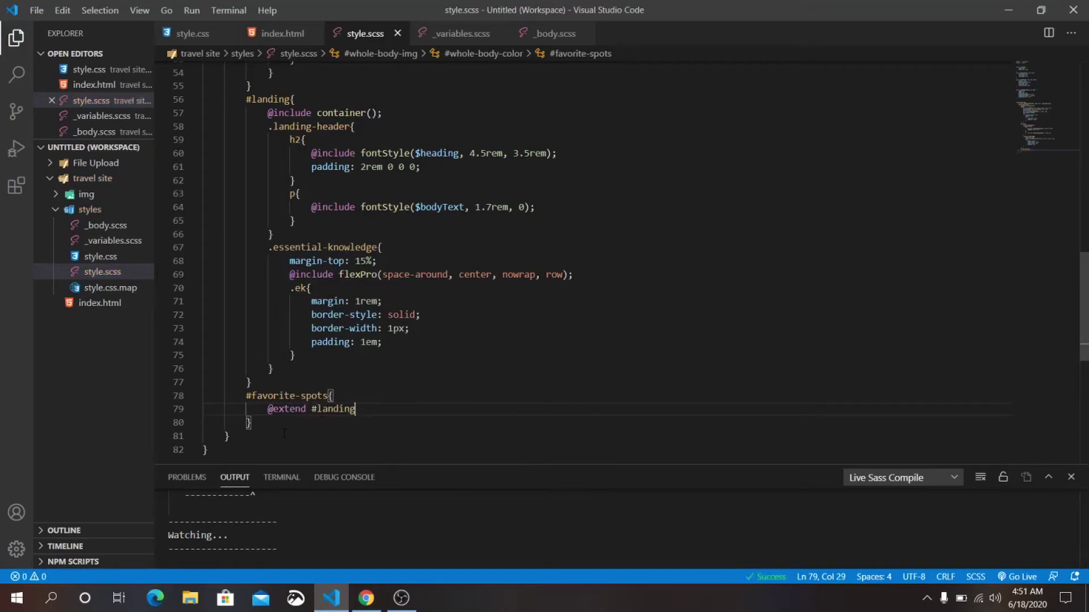
text(;)
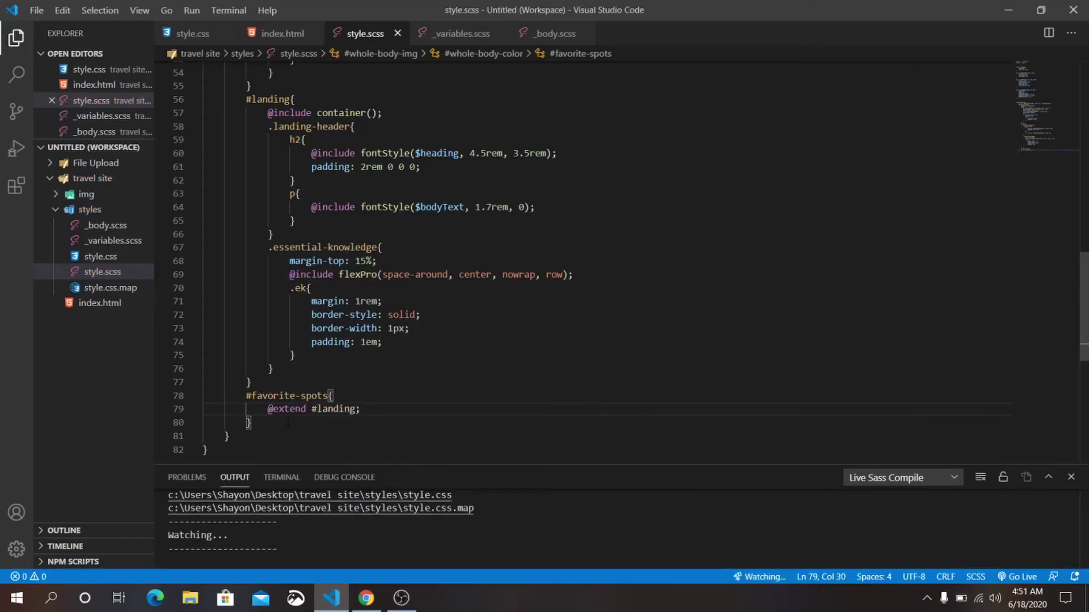
key(Return)
text(ma)
key(Tab)
text(12em;)
key(Return)
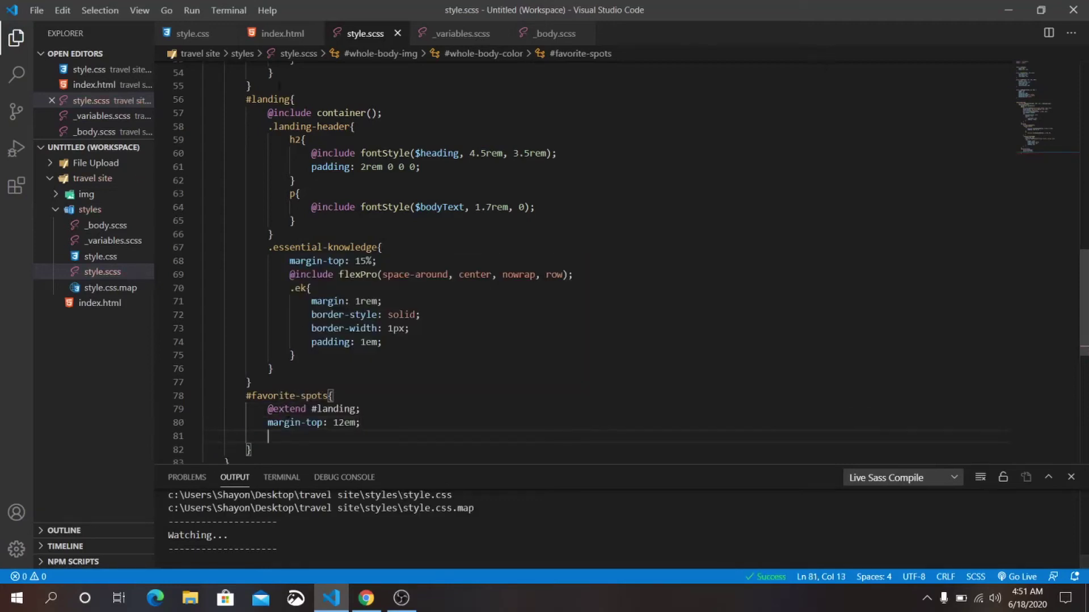
Copy the spots-header class name from index.html
click(281, 33)
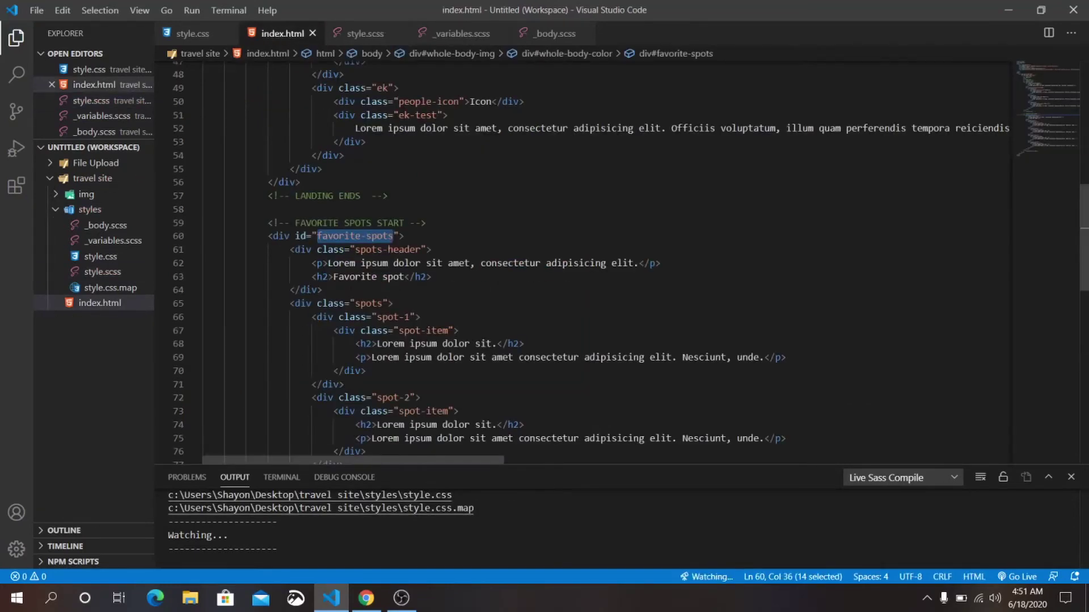
double_click(387, 249)
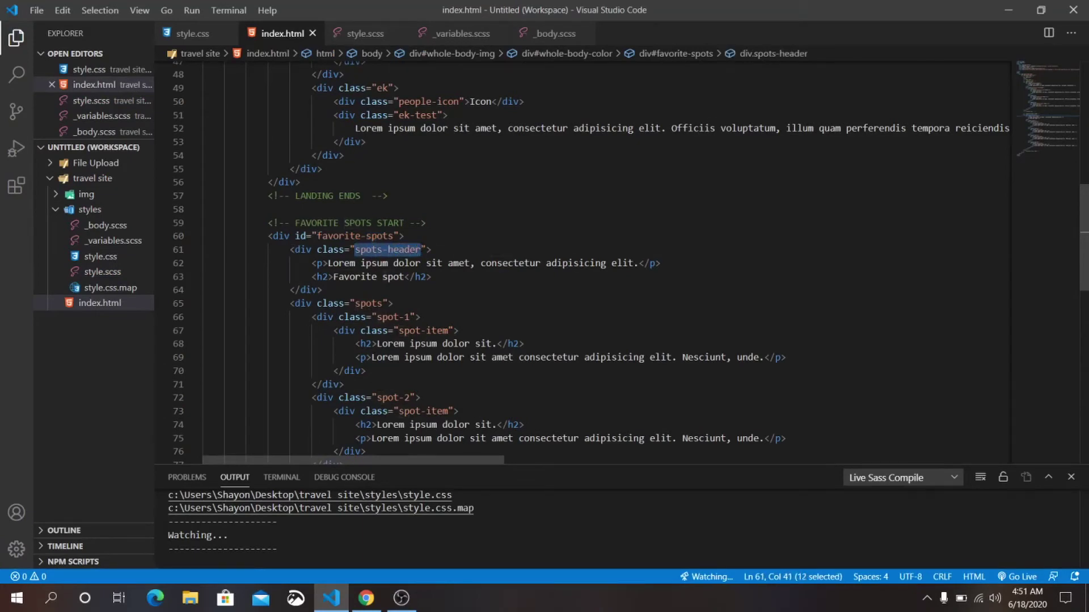
click(364, 33)
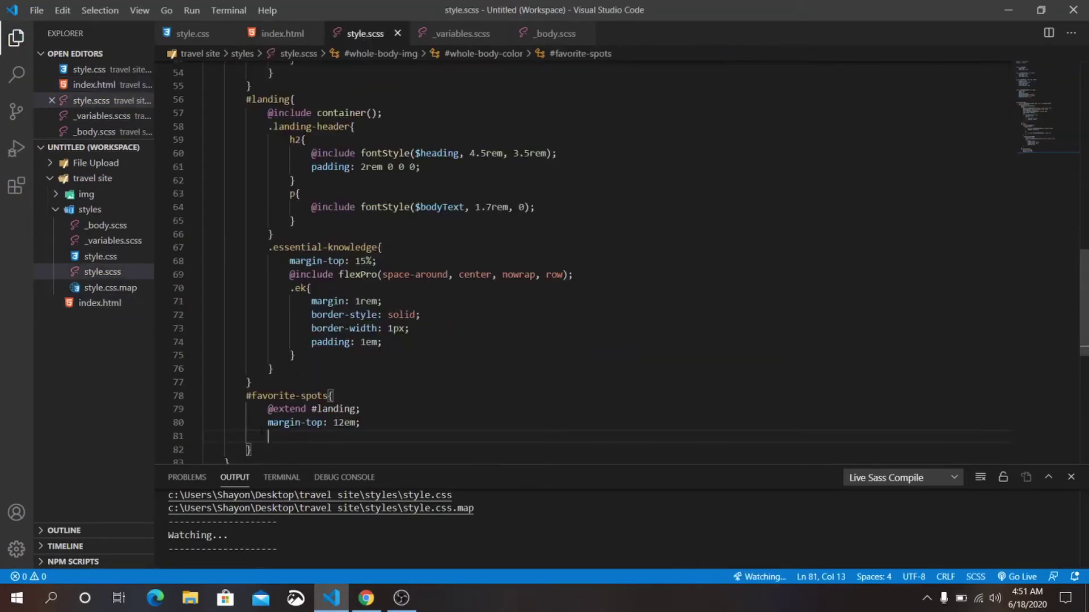
text(.)
Add a .spots-header rule with text-align: center and an empty p rule
text(spots-header)
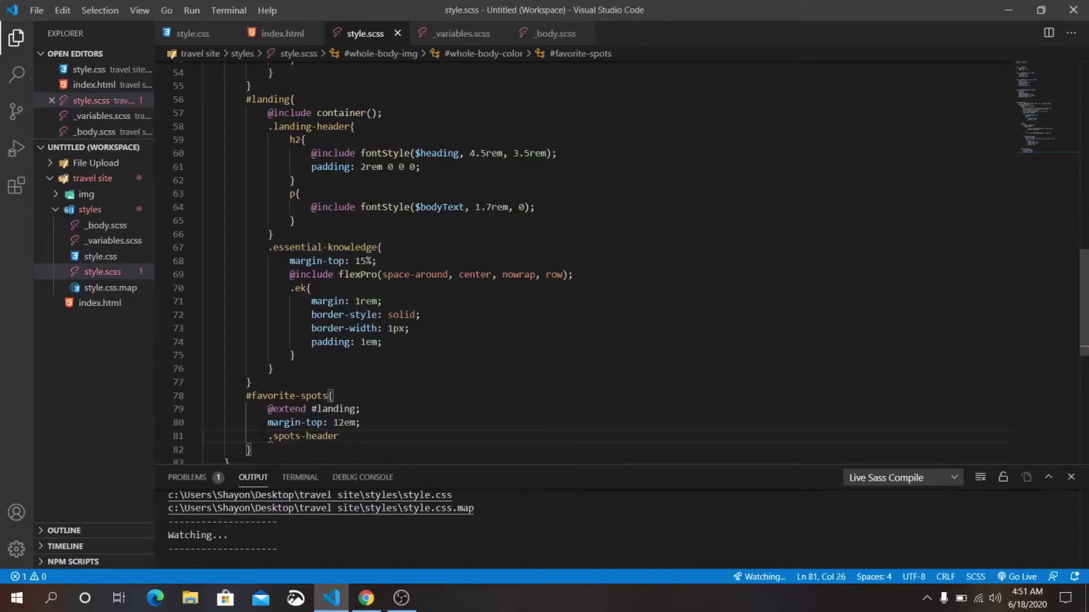
text({)
key(Return)
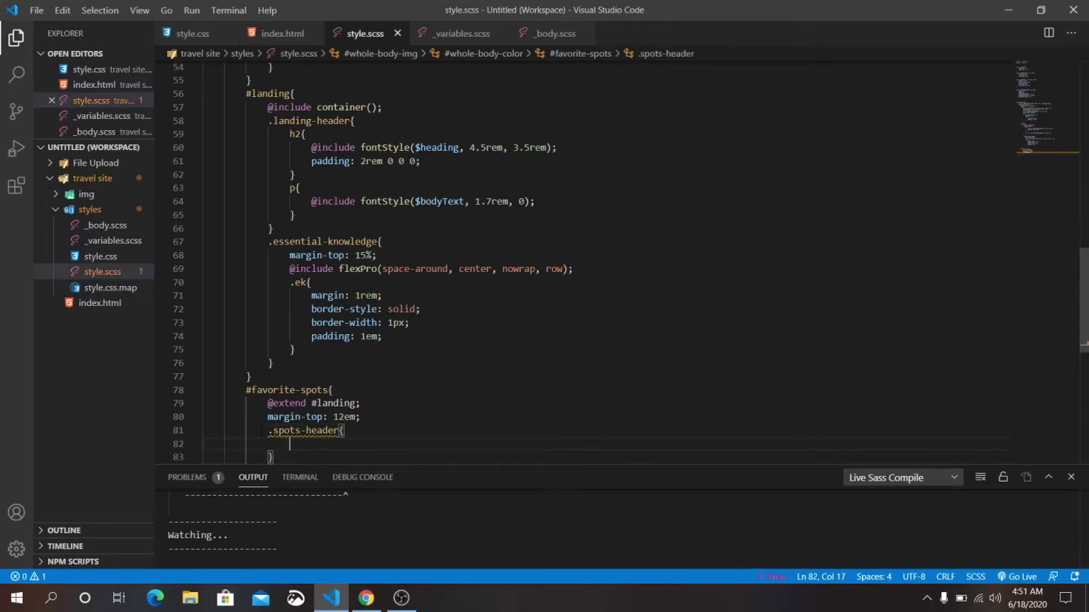
text(t)
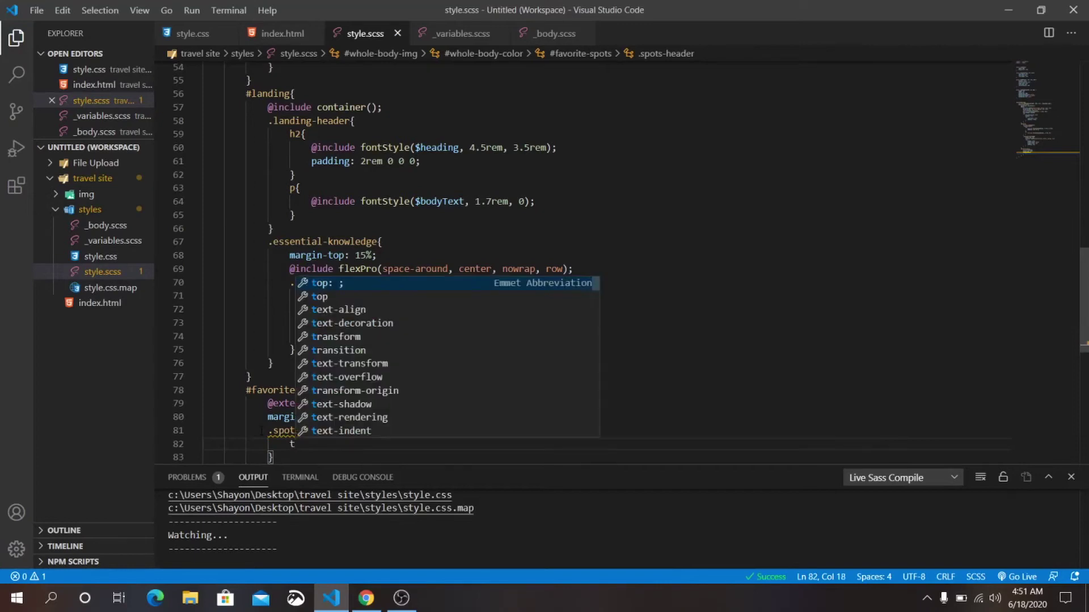
text(ac)
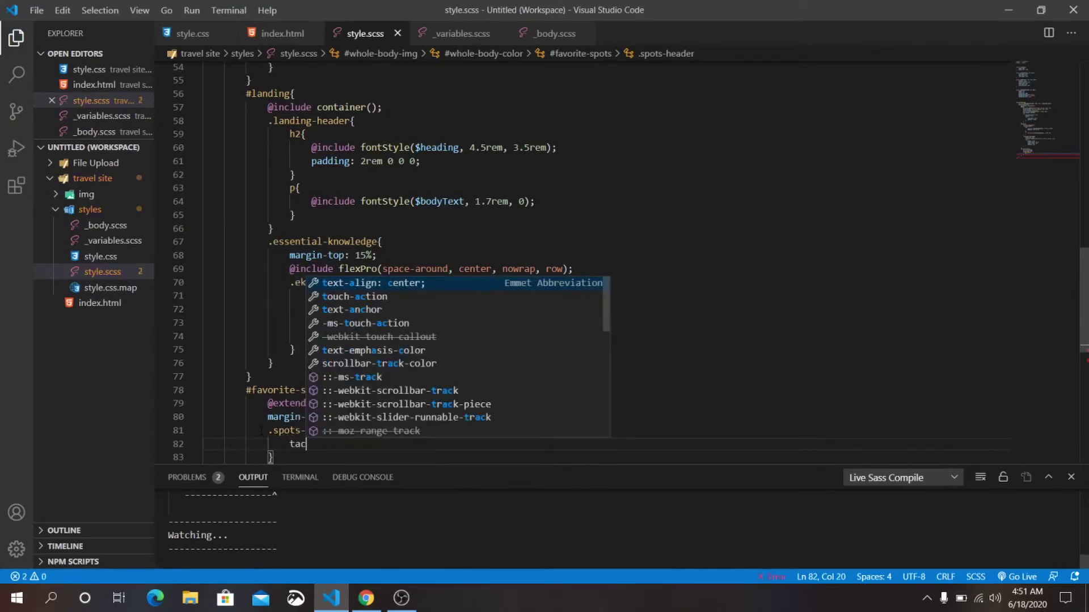
key(Tab)
key(ctrl+s)
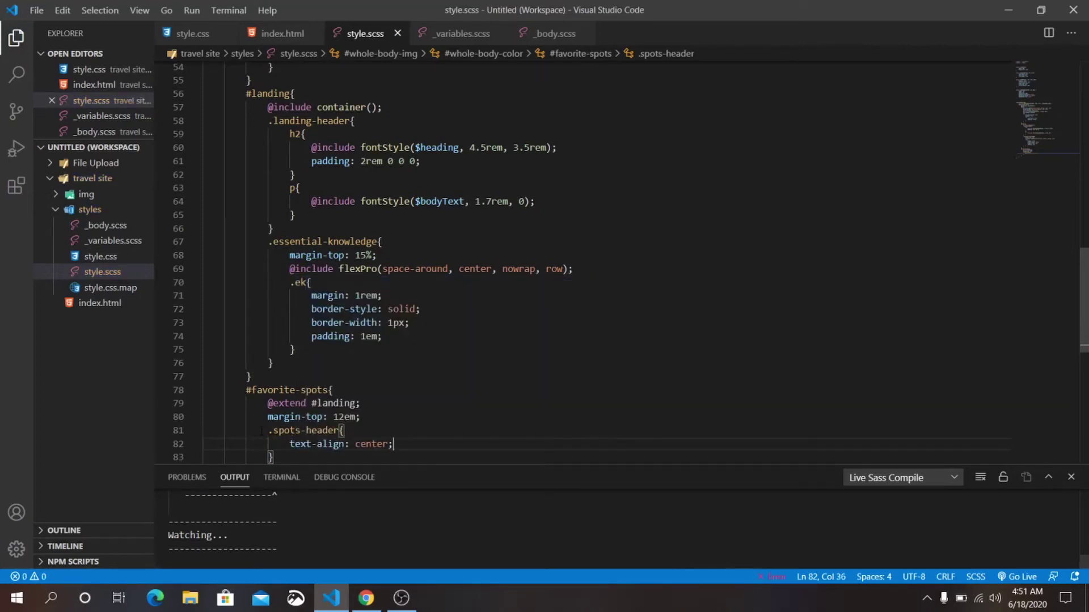
key(Return)
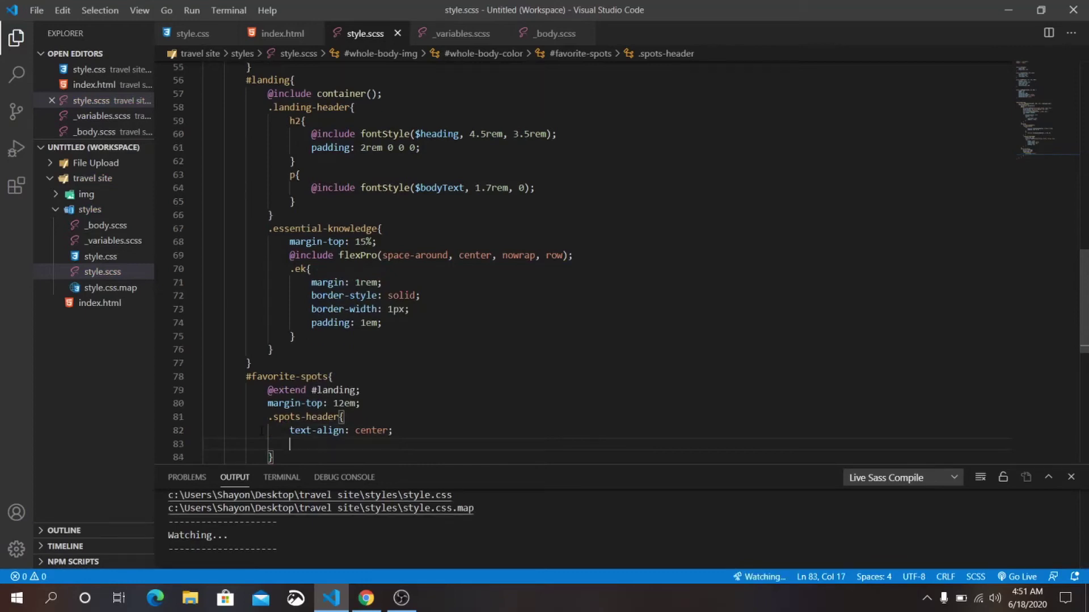
text(p{)
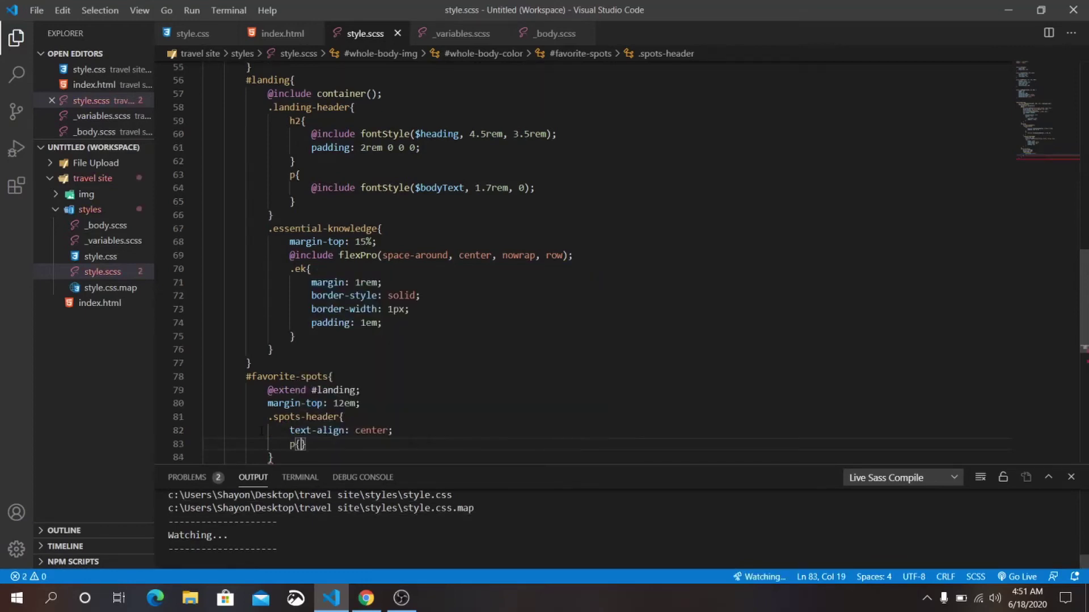
key(Return)
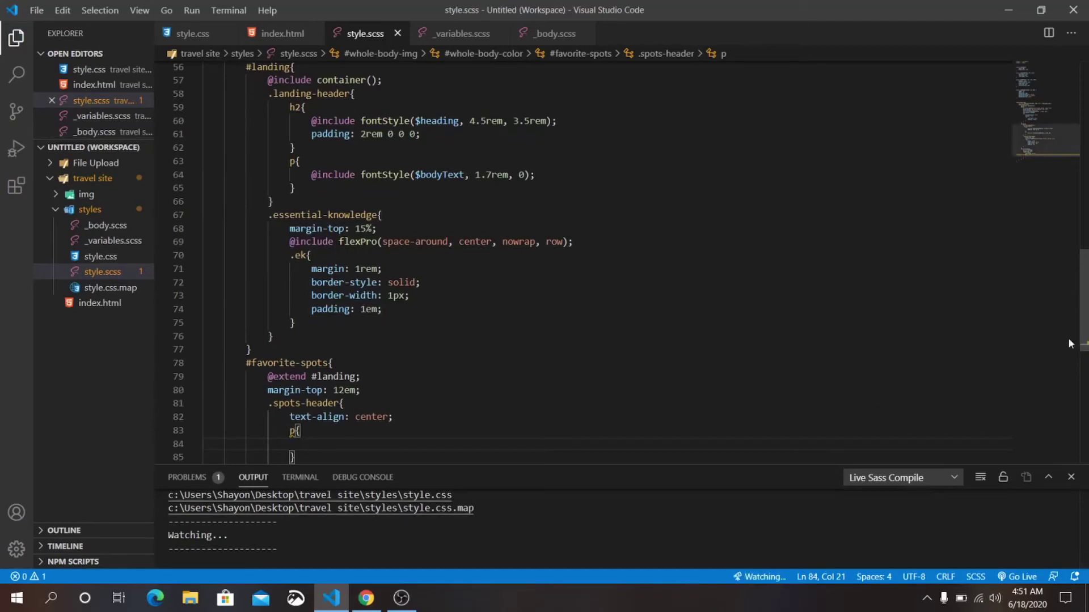
scroll(596, 298, up, 1)
scroll(596, 298, down, 1)
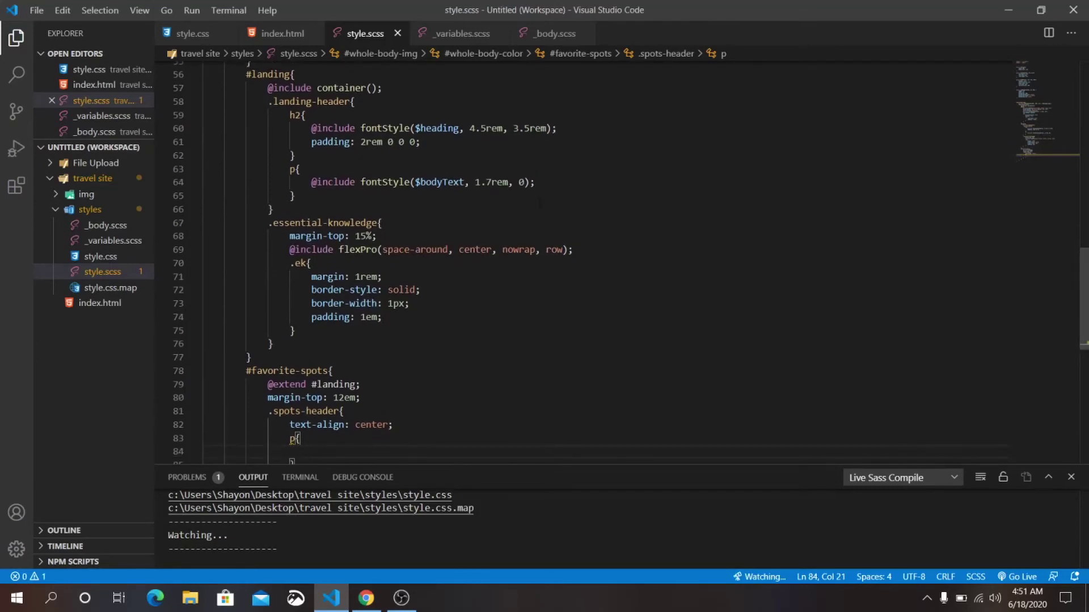
Copy the $bodyText fontStyle include into p, change 1.7rem to 1em, and save
drag(558, 128, 311, 128)
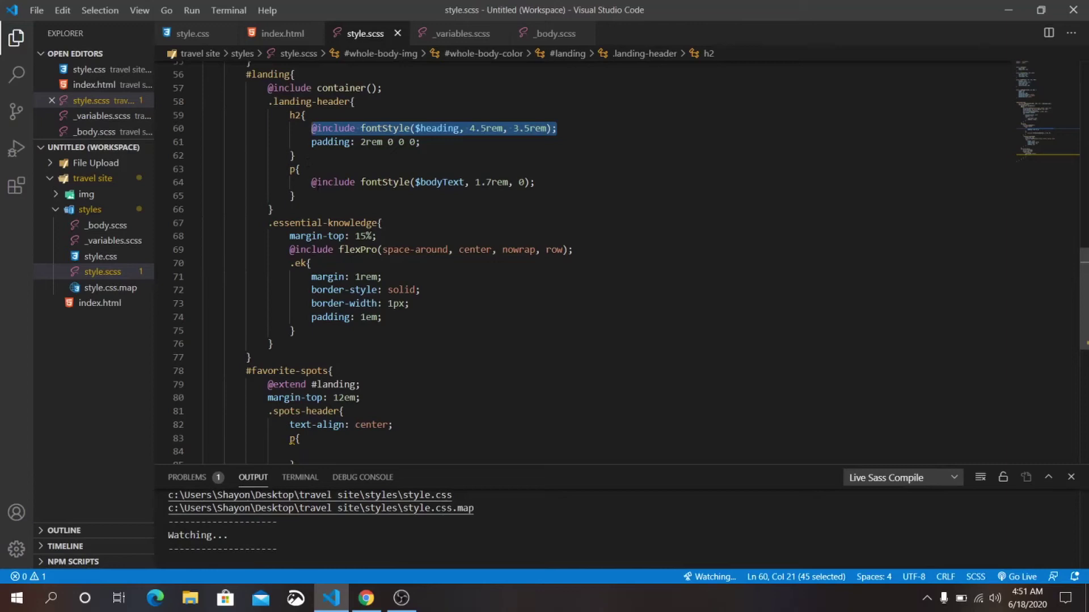
drag(311, 181, 536, 181)
key(ctrl+c)
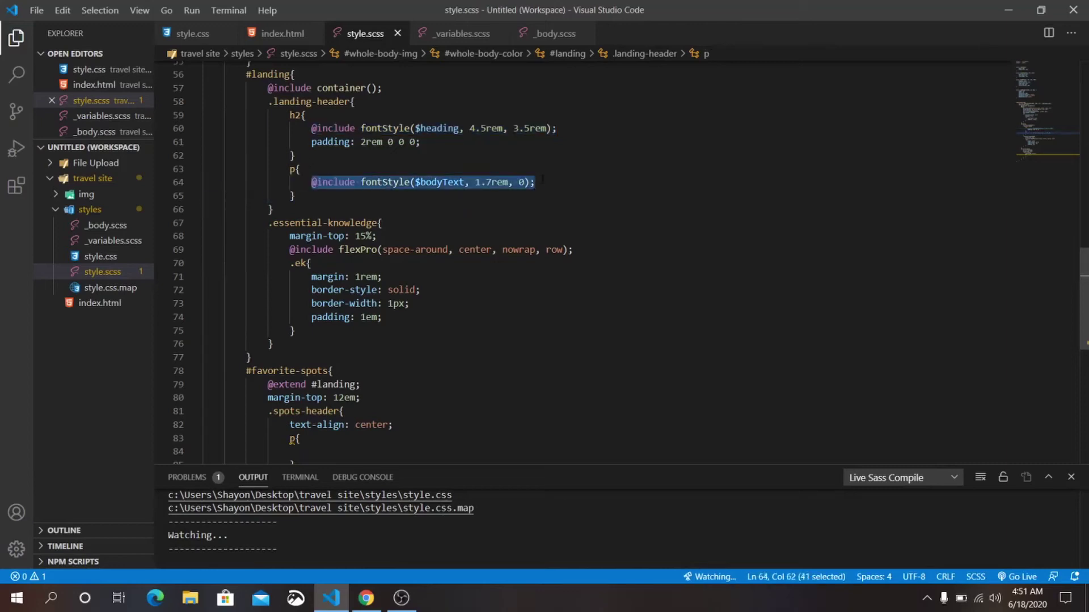
click(357, 452)
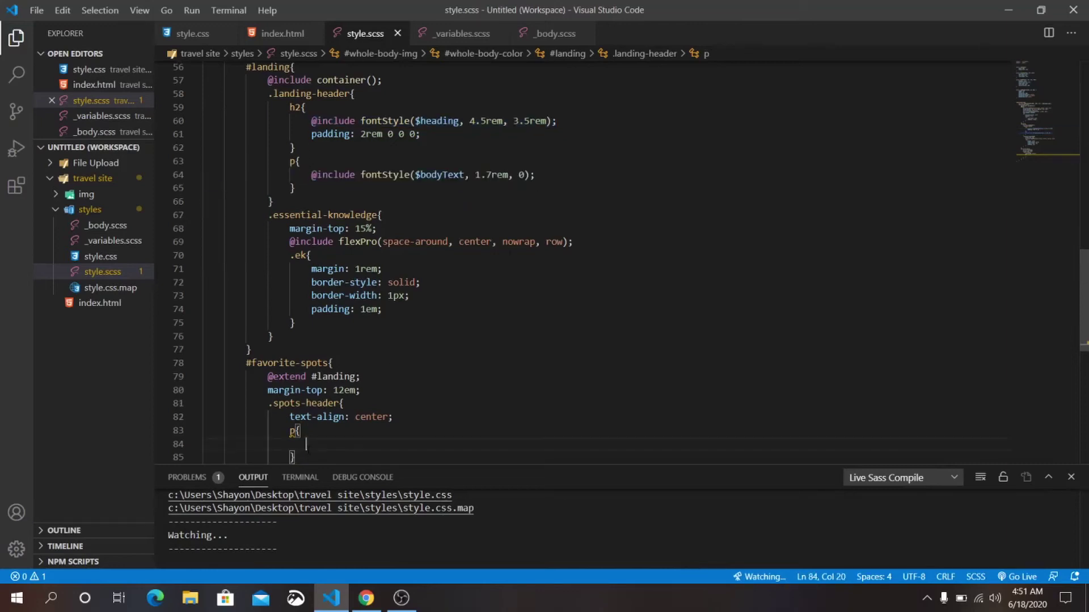
key(ctrl+v)
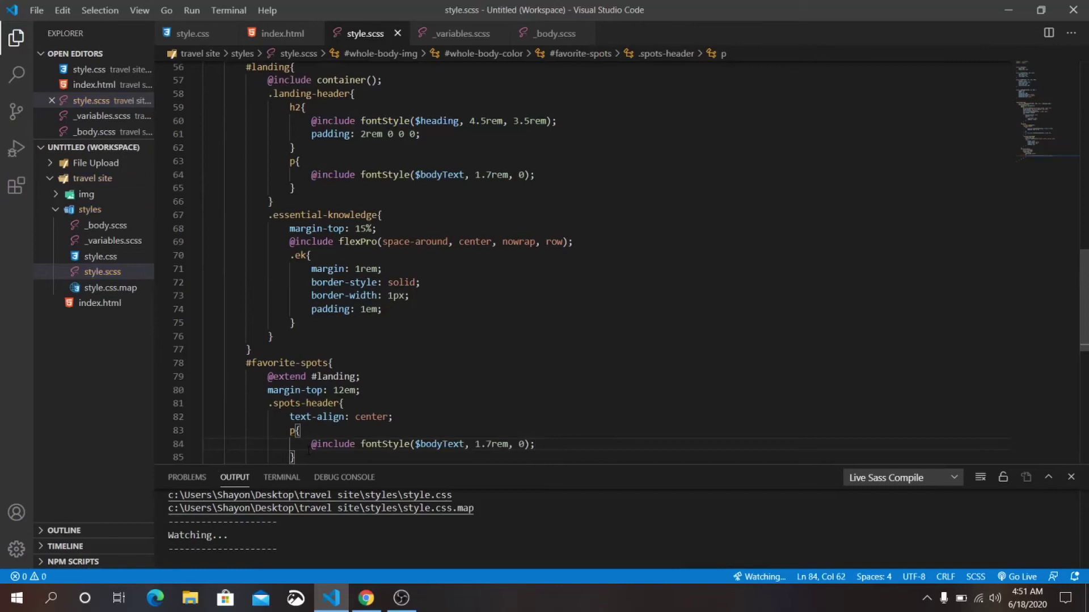
double_click(480, 444)
key(BackSpace)
key(ctrl+s)
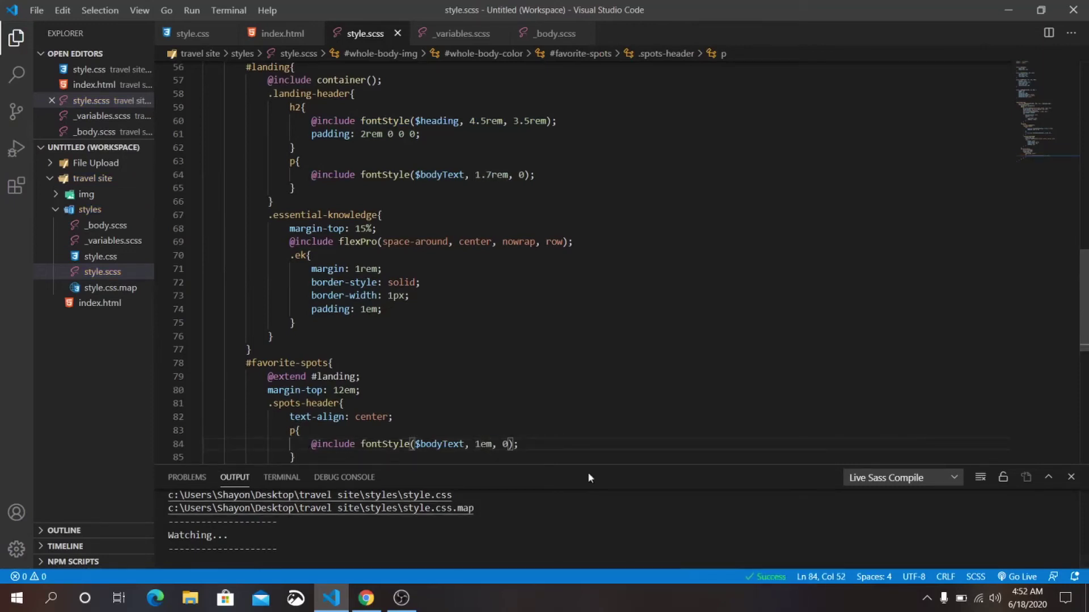
scroll(1082, 323, down, 2)
scroll(1083, 332, up, 1)
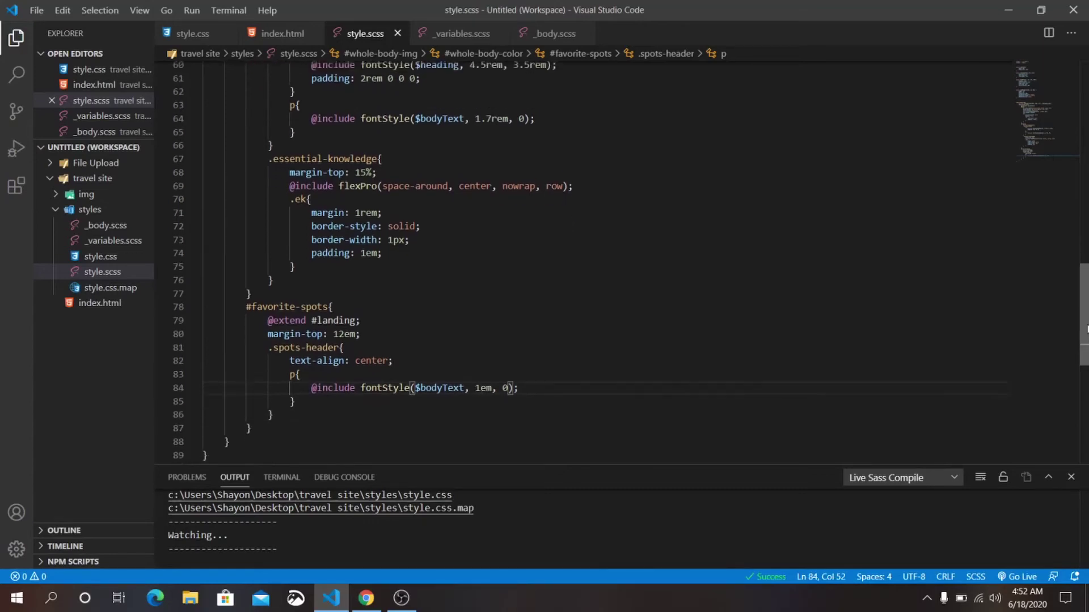
click(298, 421)
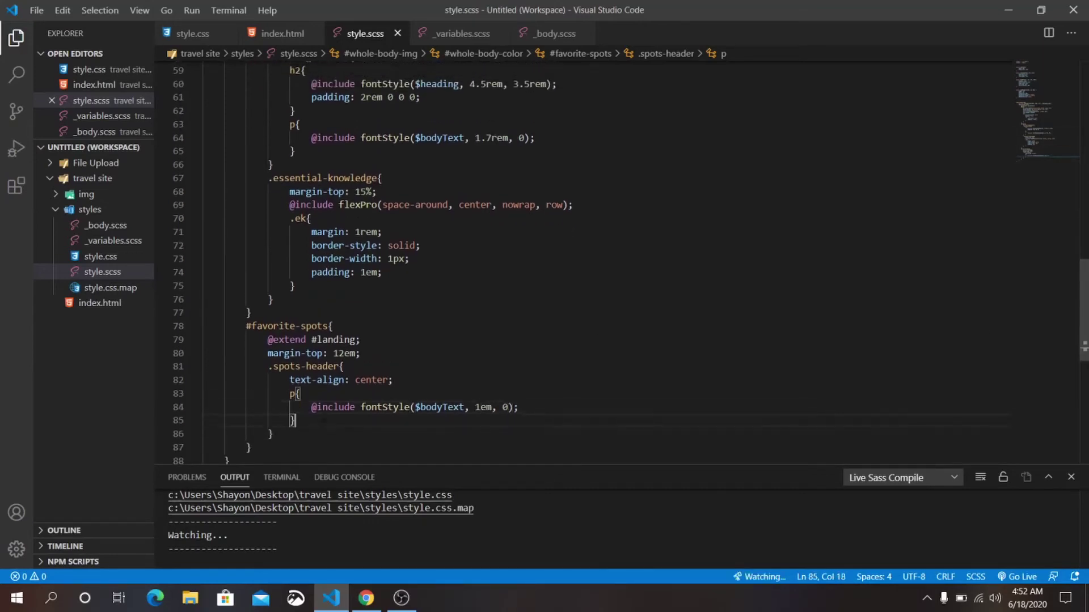
Add an h2 rule below p, undoing an accidental height: 2px expansion
key(End)
key(Return)
text(h2)
key(Tab)
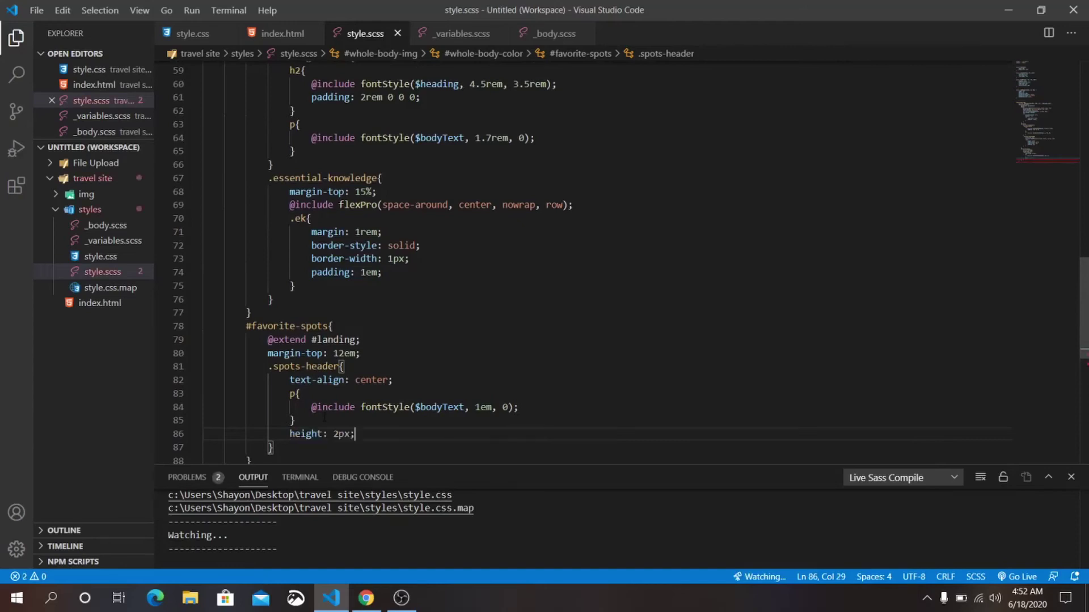
key(ctrl+z)
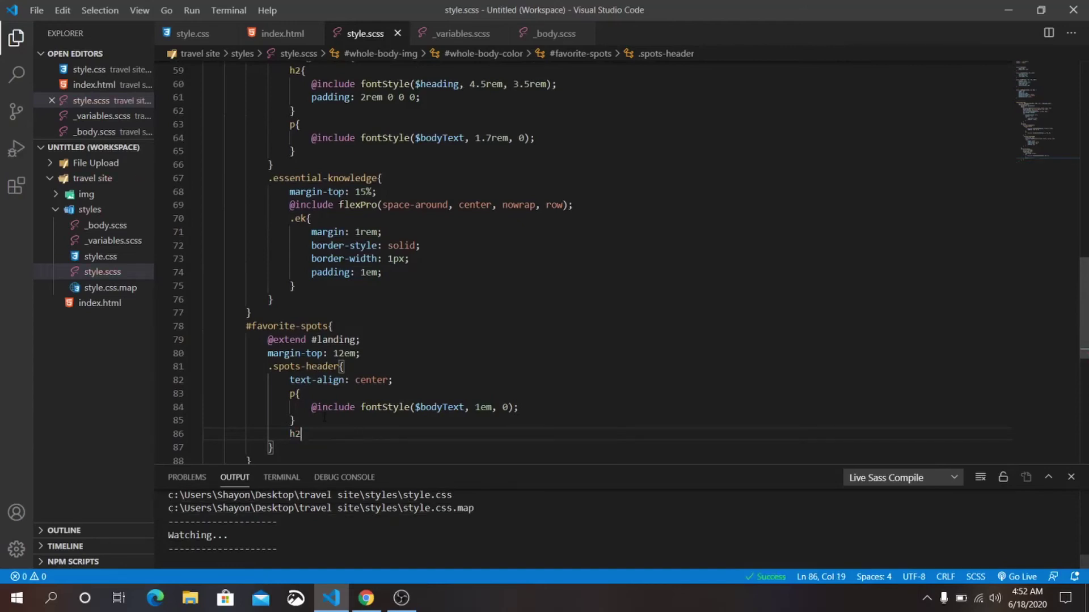
text({)
key(Return)
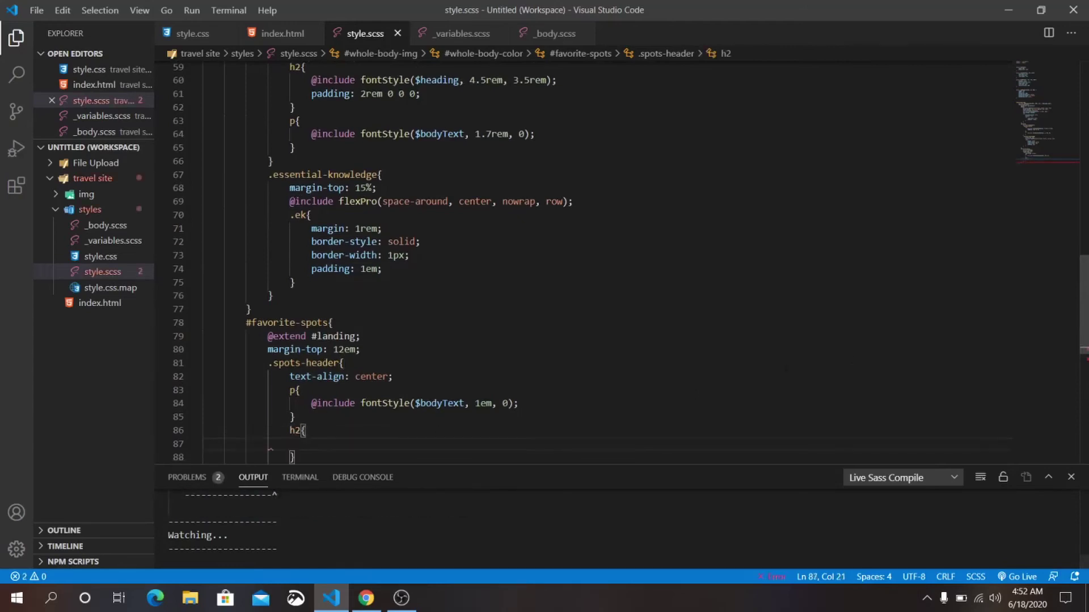
key(ctrl+s)
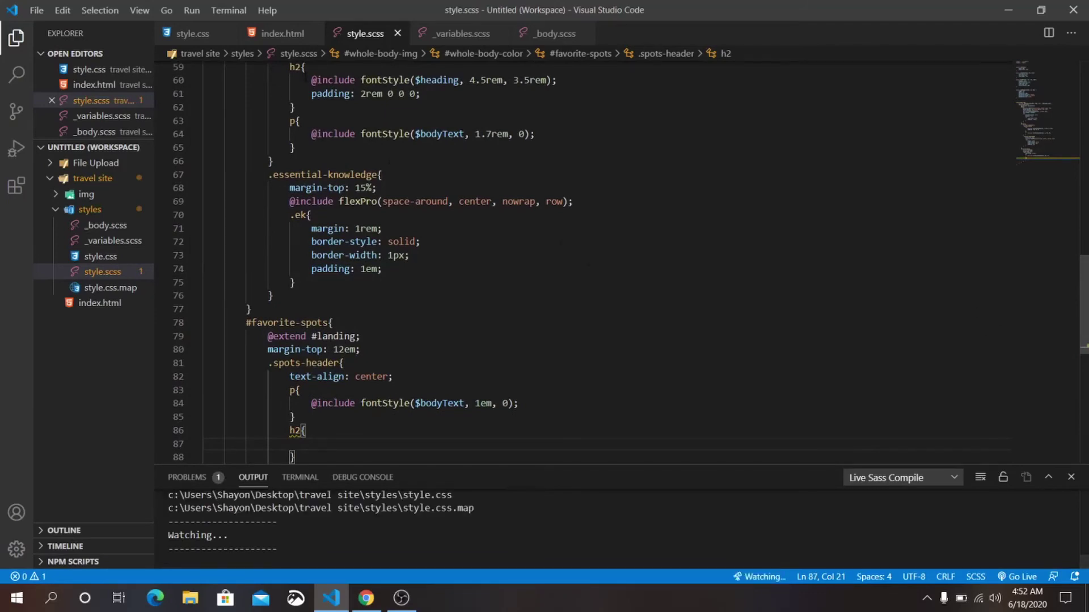
Paste fontStyle($heading, 4.5rem, 3.5rem) into h2, fix its indentation, and check index.html
drag(311, 80, 572, 82)
key(ctrl+c)
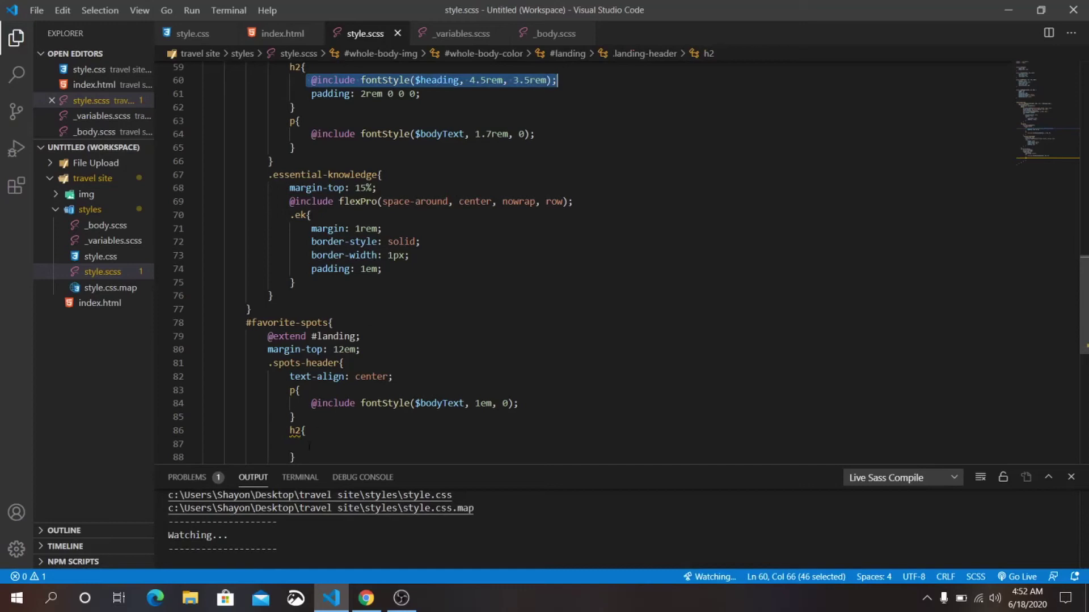
click(308, 445)
key(ctrl+v)
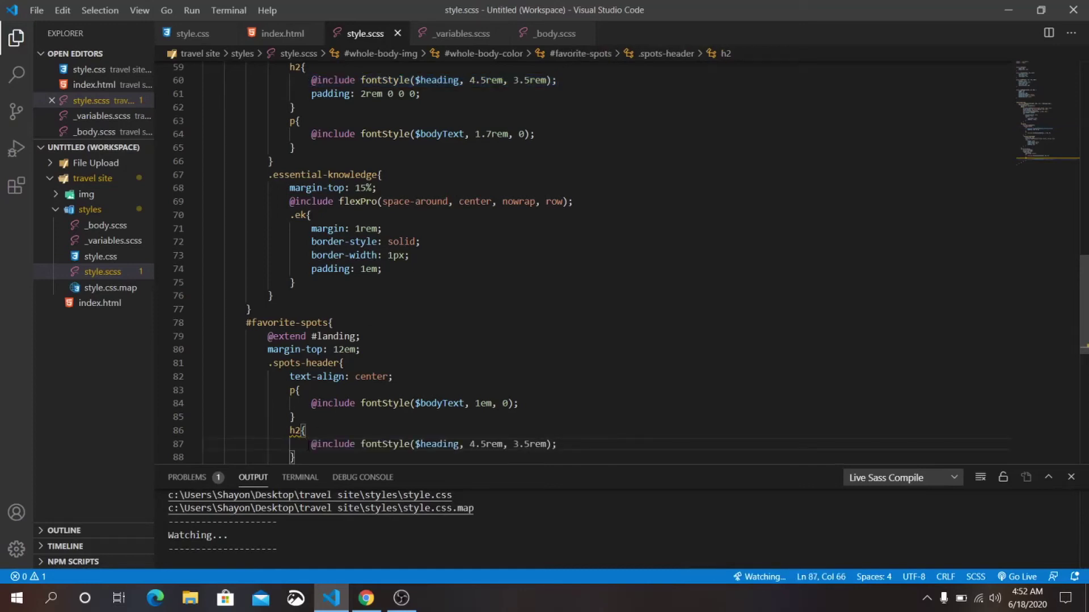
key(ctrl+s)
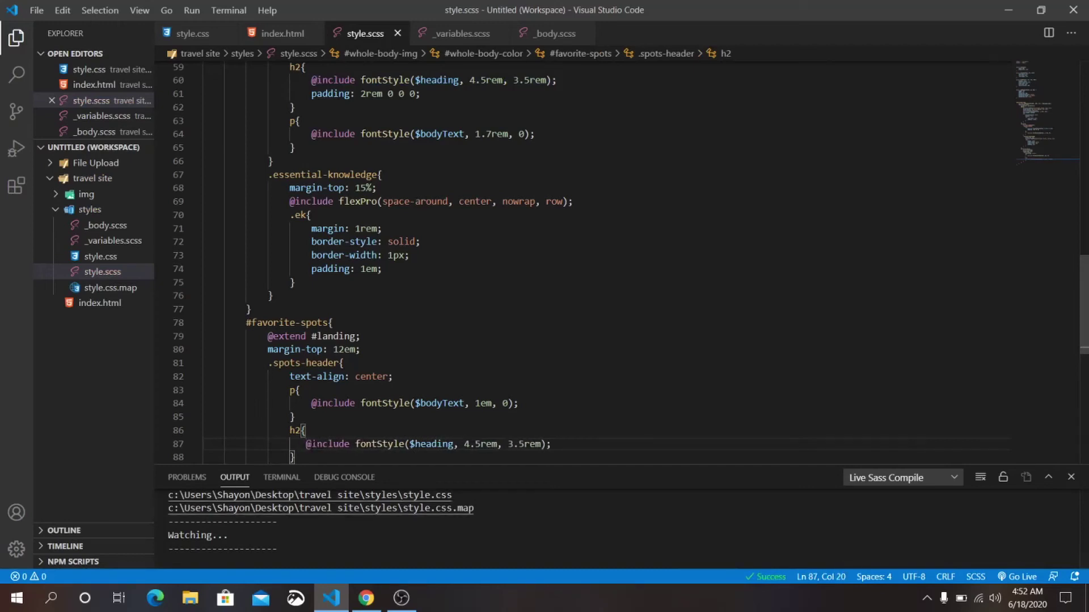
key(BackSpace)
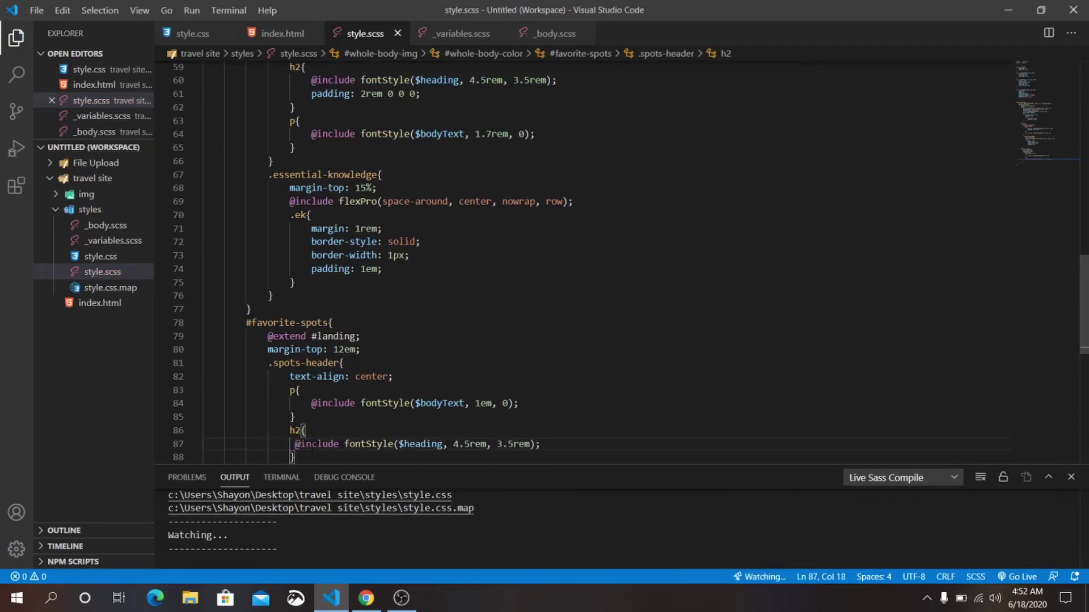
key(Tab)
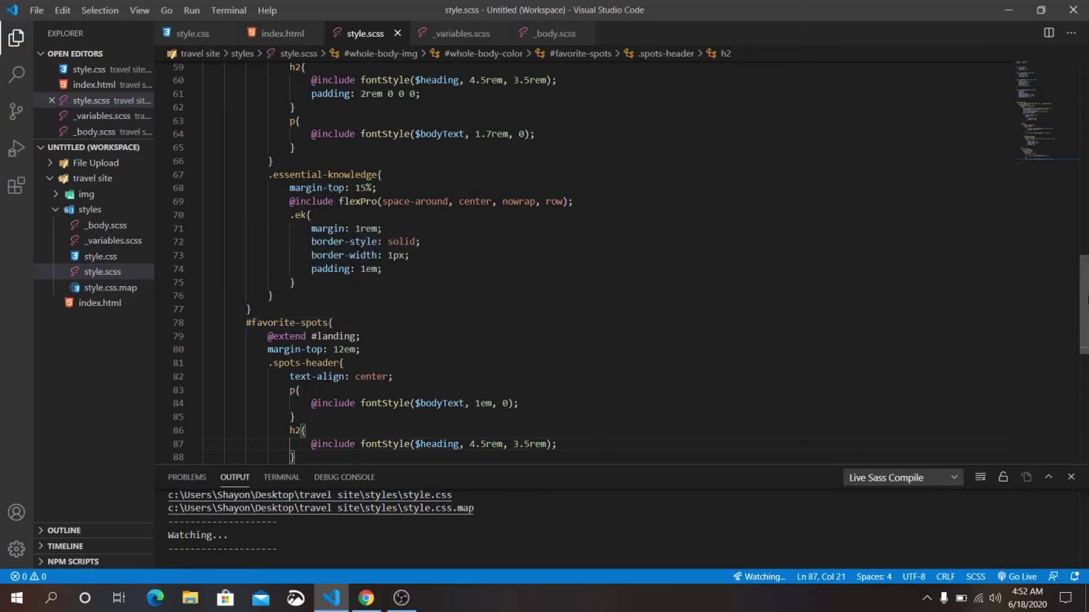
drag(1082, 307, 1082, 260)
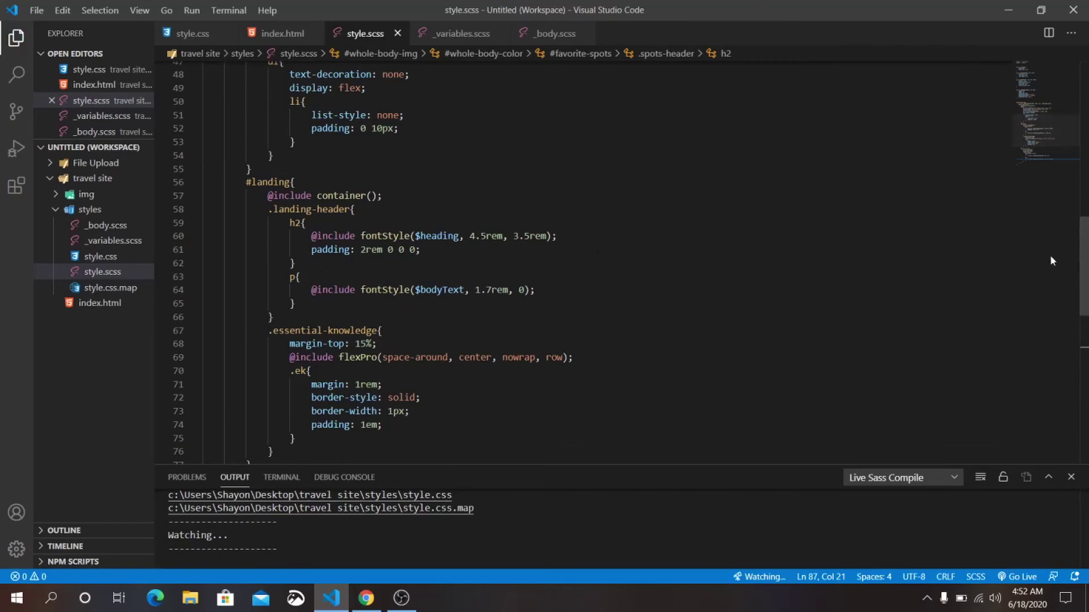
click(275, 34)
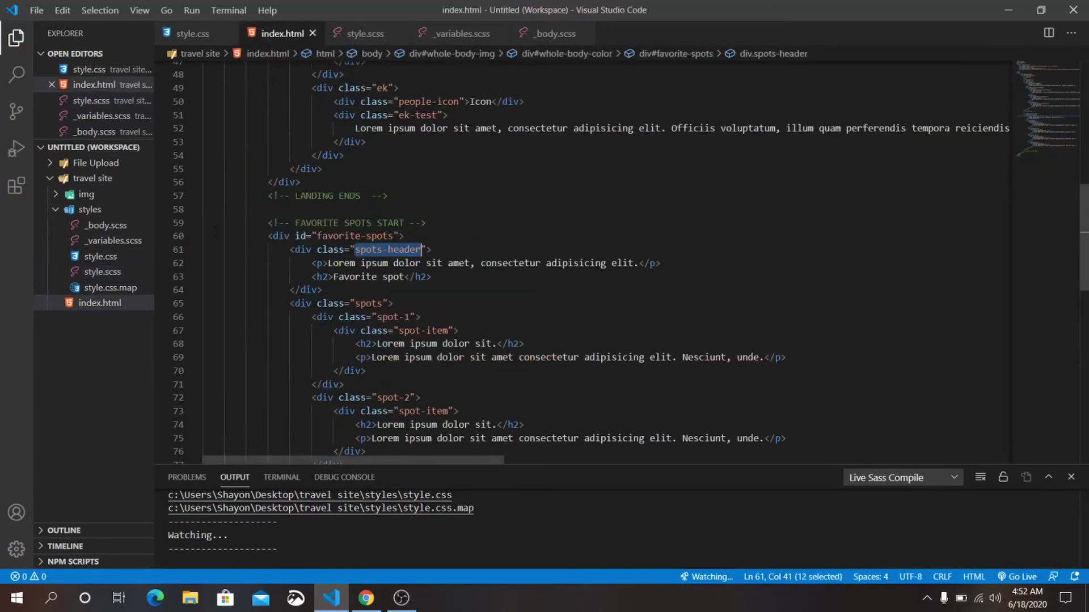
key(ctrl+Tab)
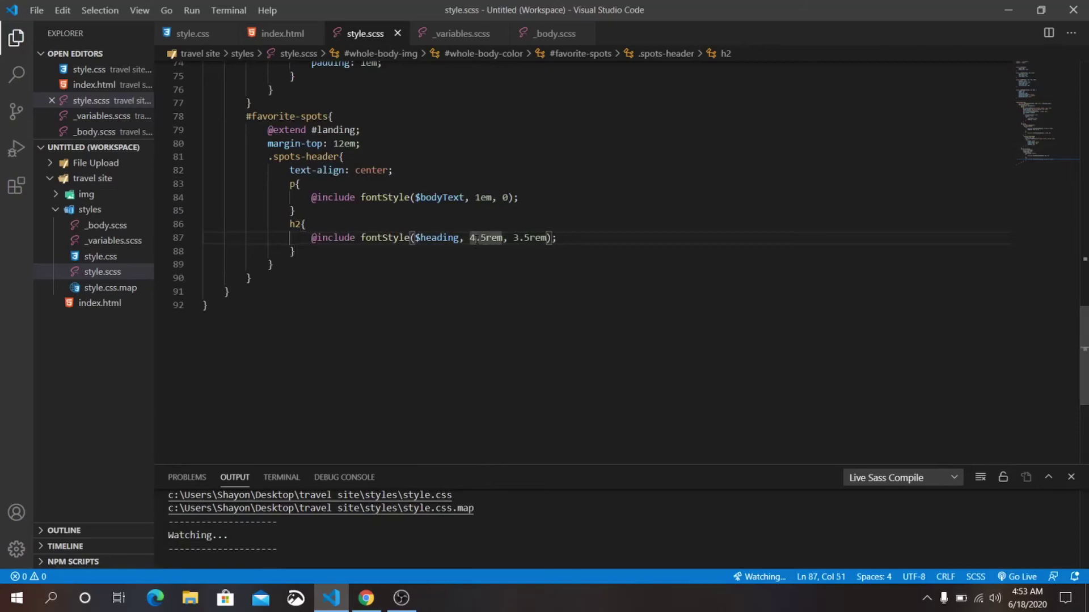
Change the h2 font to 2.5rem with a 0 second value, and the p size to 1rem
key(BackSpace)
text(2)
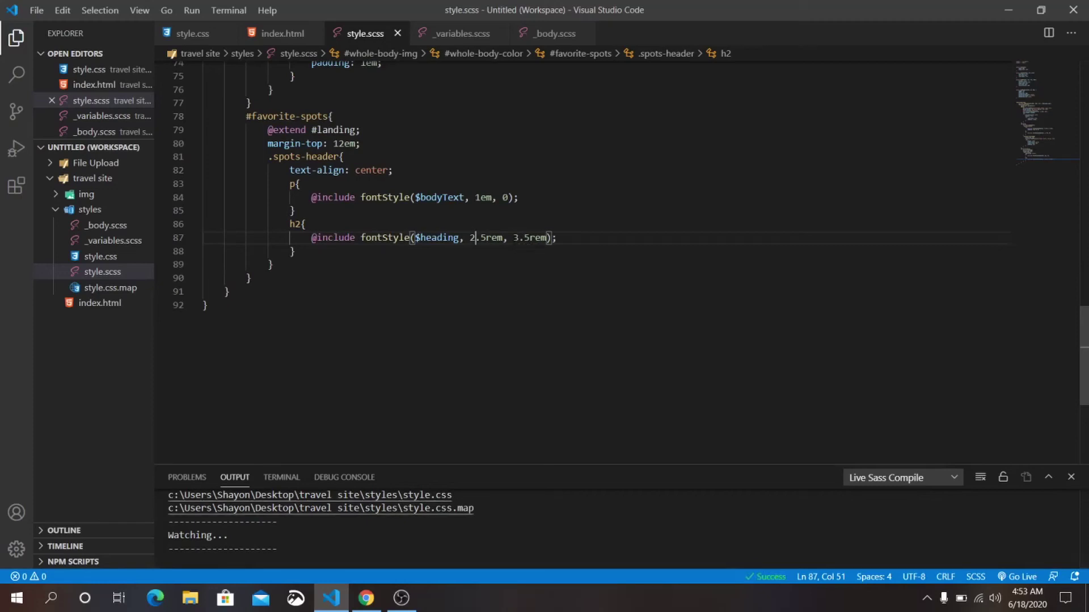
drag(513, 238, 551, 238)
key(BackSpace)
text(0)
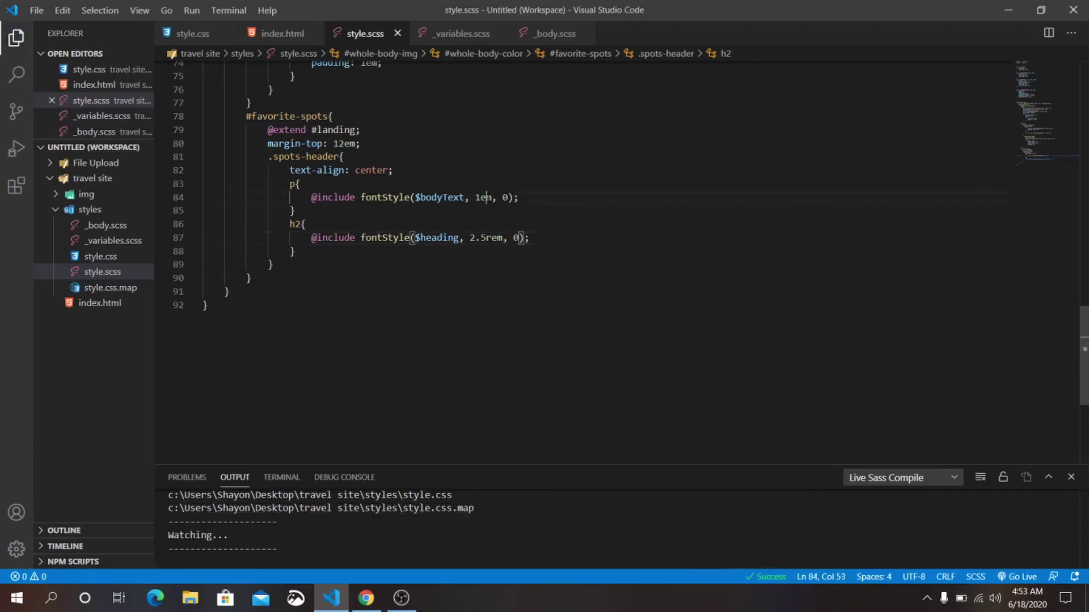
double_click(484, 198)
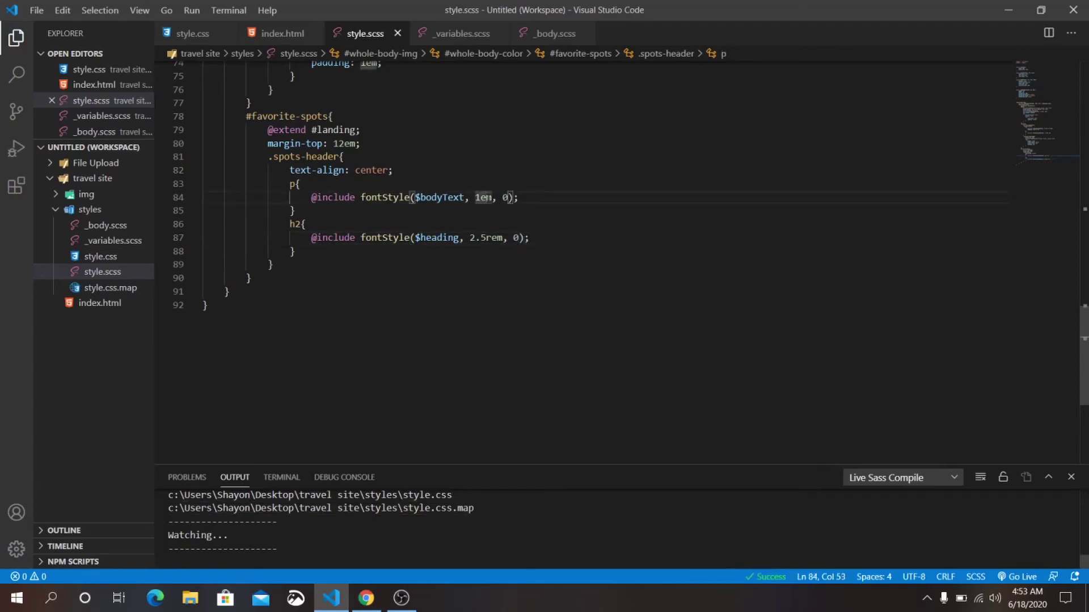
click(445, 217)
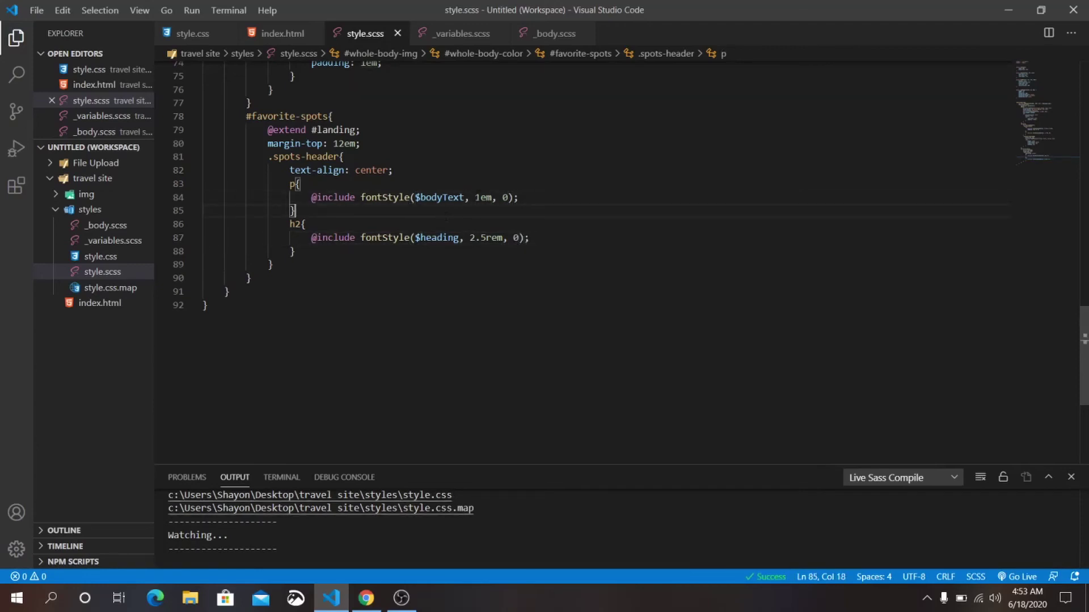
click(491, 198)
text(r)
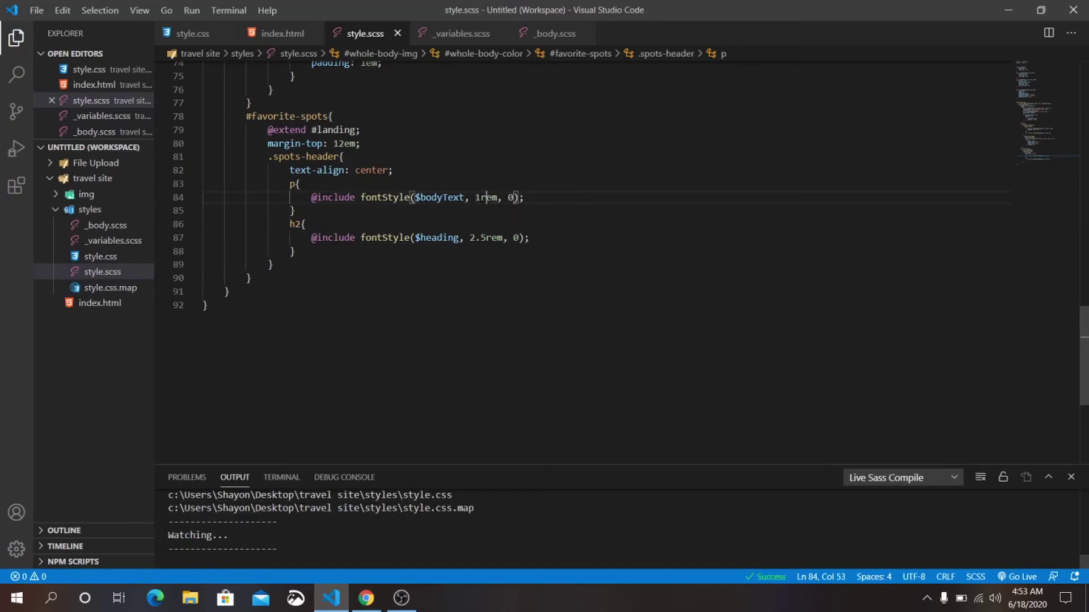
Reload the site in Chrome and inspect the centered Favorite spot heading and subtitle
click(366, 598)
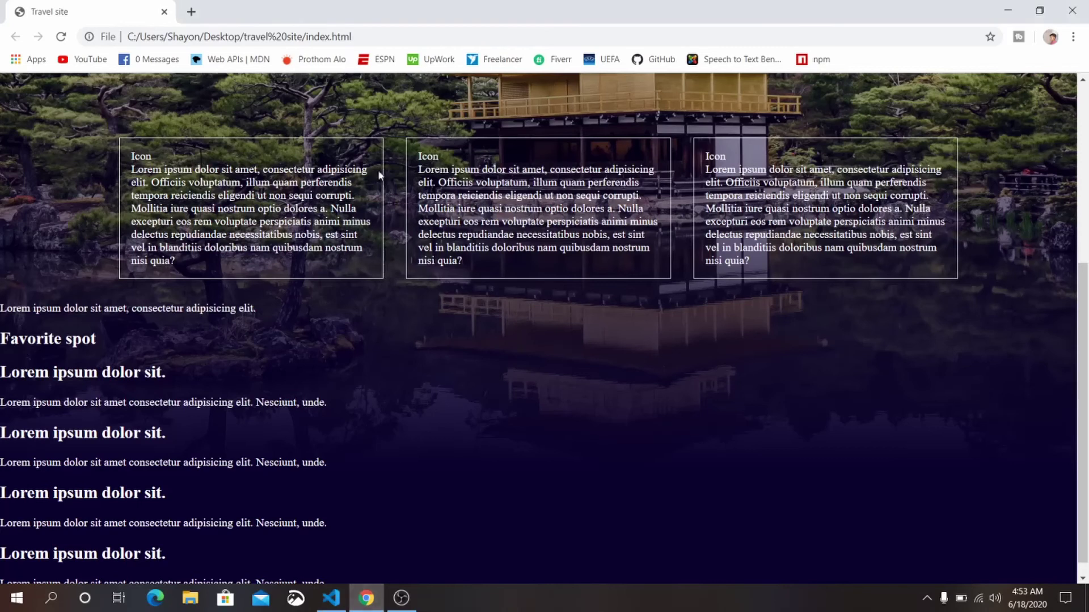
click(61, 37)
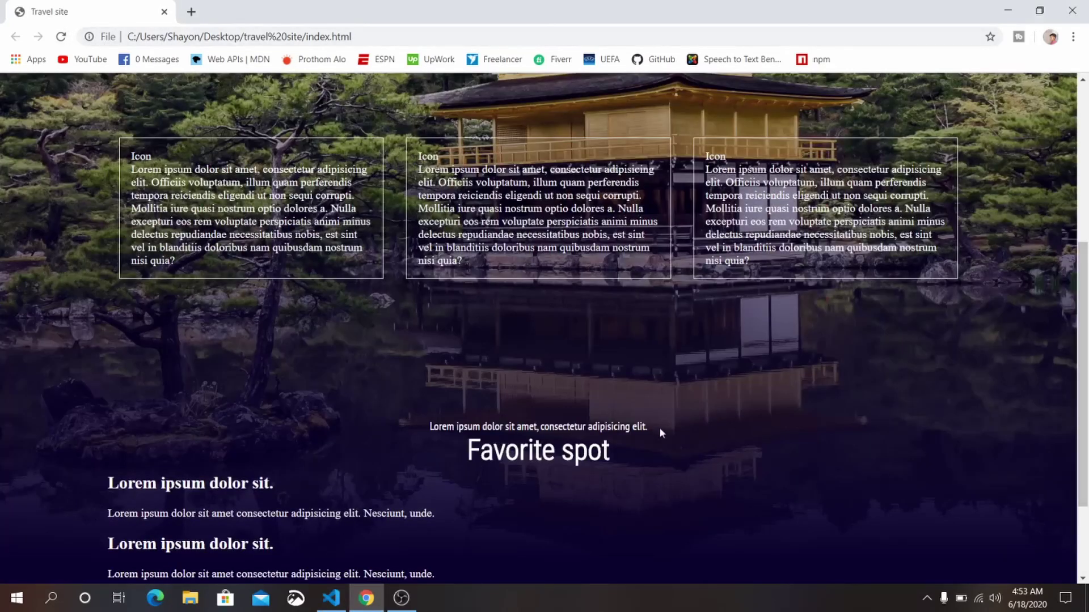
drag(619, 446, 430, 426)
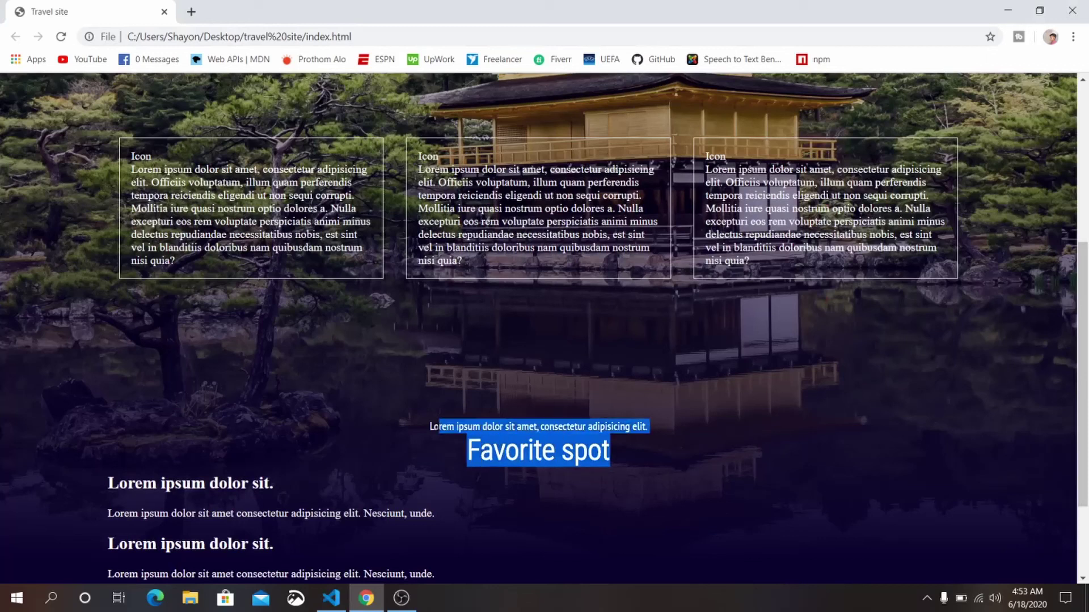
click(537, 366)
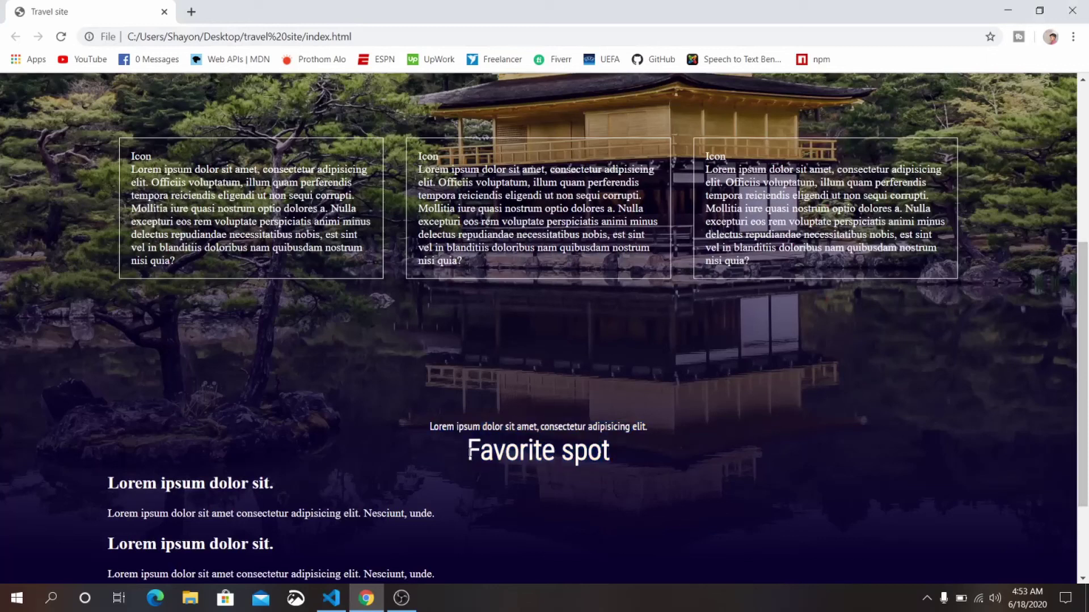
drag(469, 451, 616, 455)
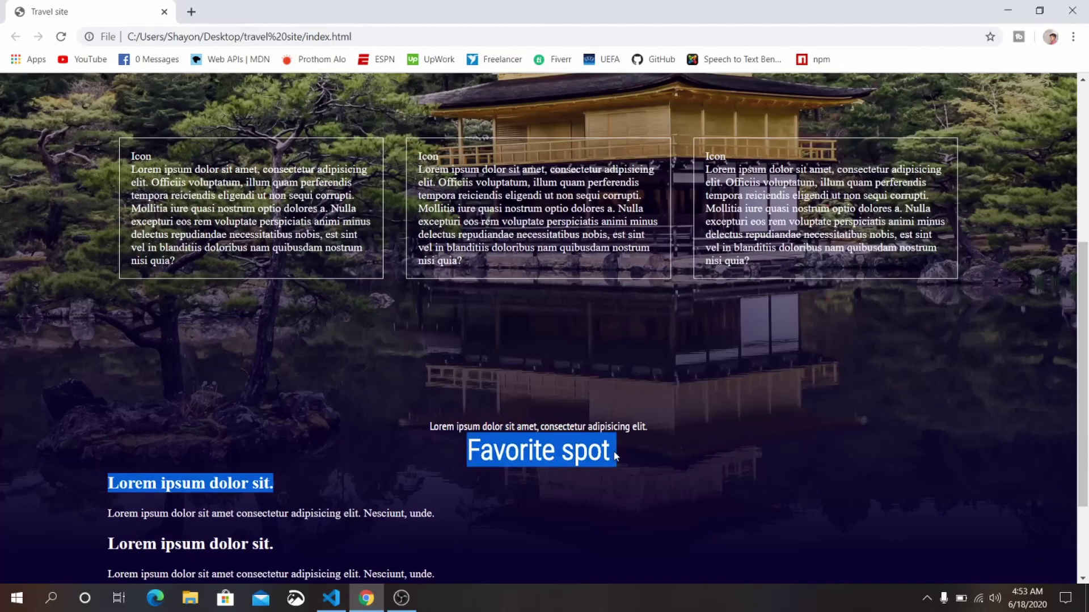
click(536, 383)
Add an empty .spots rule below the .spots-header block in #favorite-spots
click(331, 598)
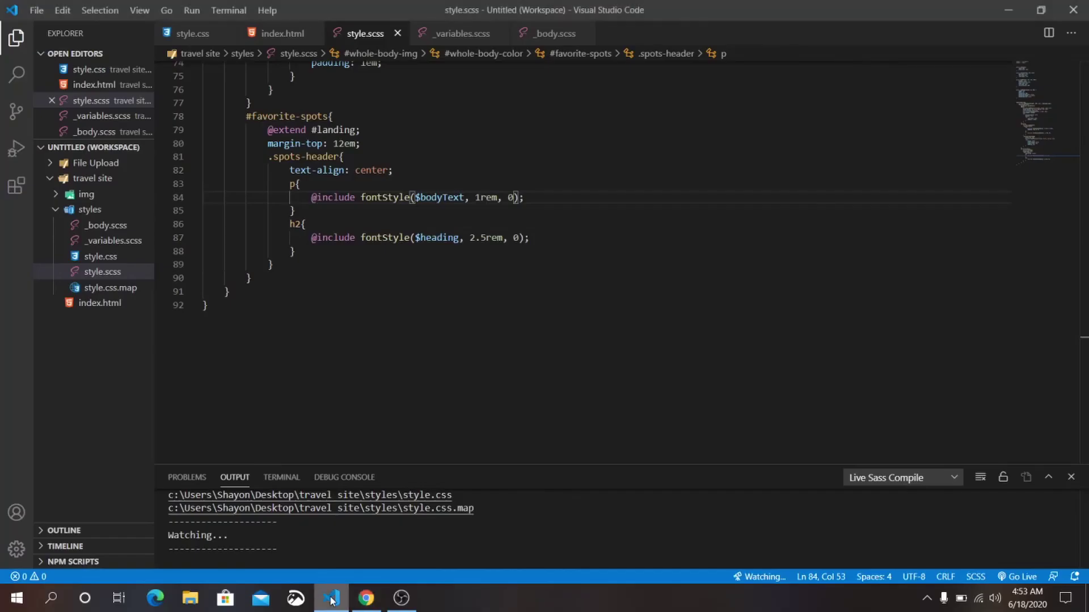
click(281, 264)
key(Return)
text(.spots)
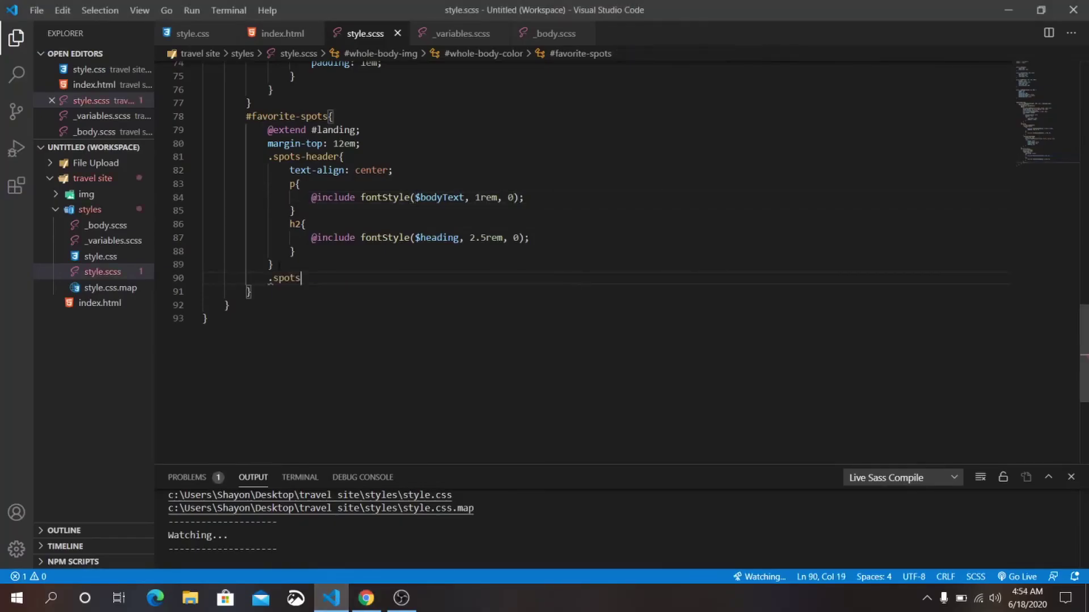
text({)
key(Return)
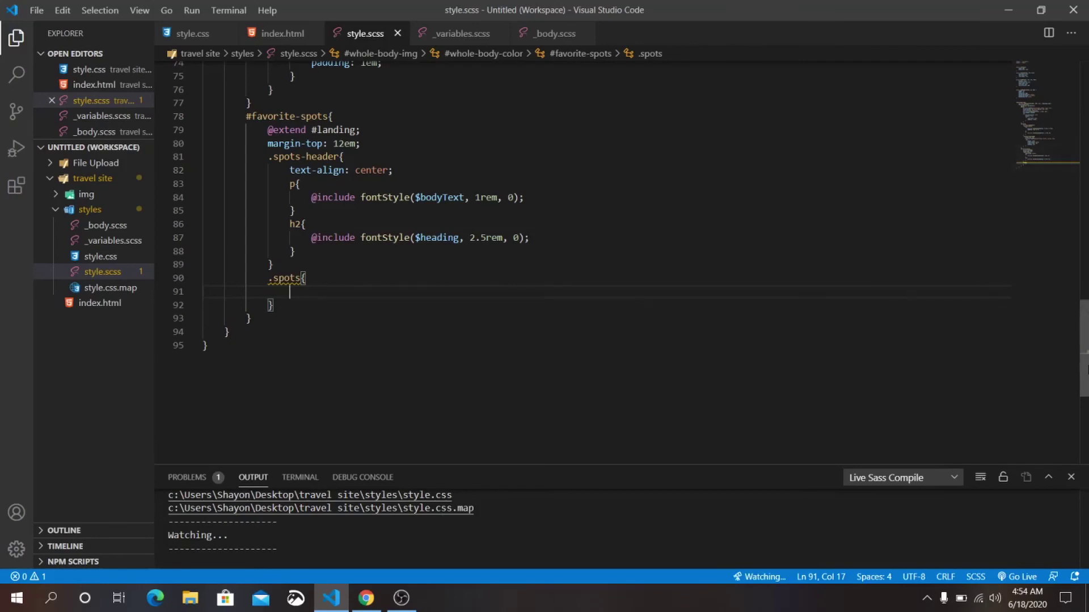
drag(1084, 293, 1084, 269)
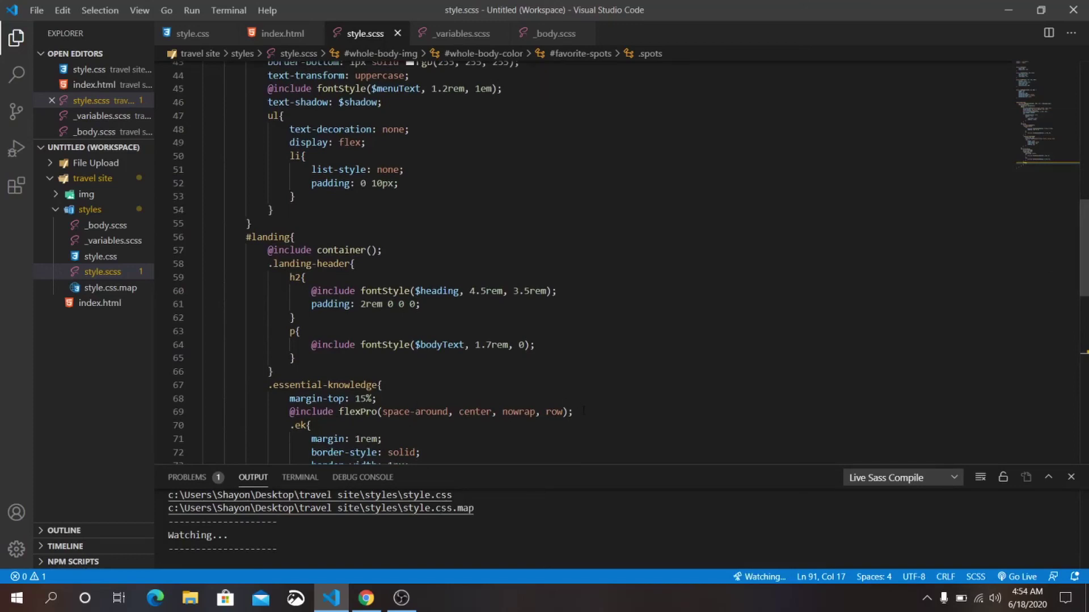
Copy the flexPro include from .essential-knowledge into the .spots rule
drag(574, 412, 290, 412)
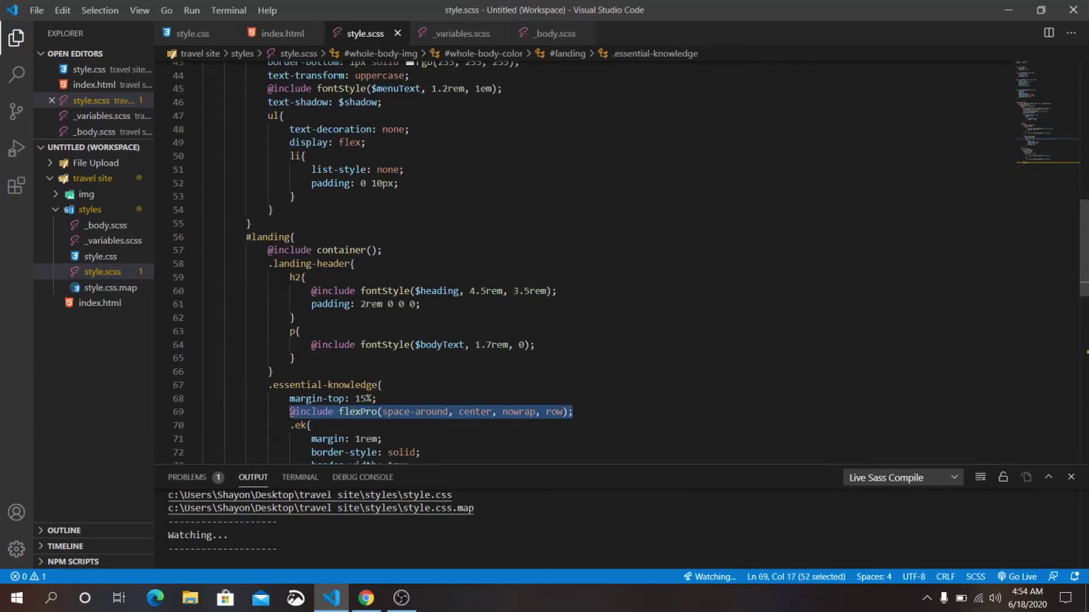
drag(1085, 255, 1085, 341)
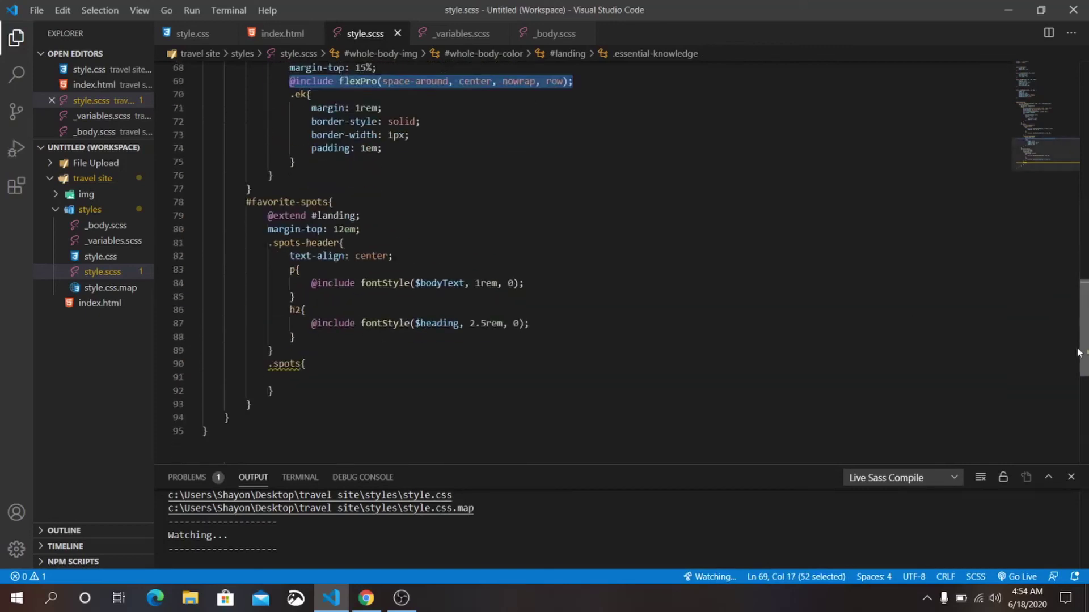
click(313, 353)
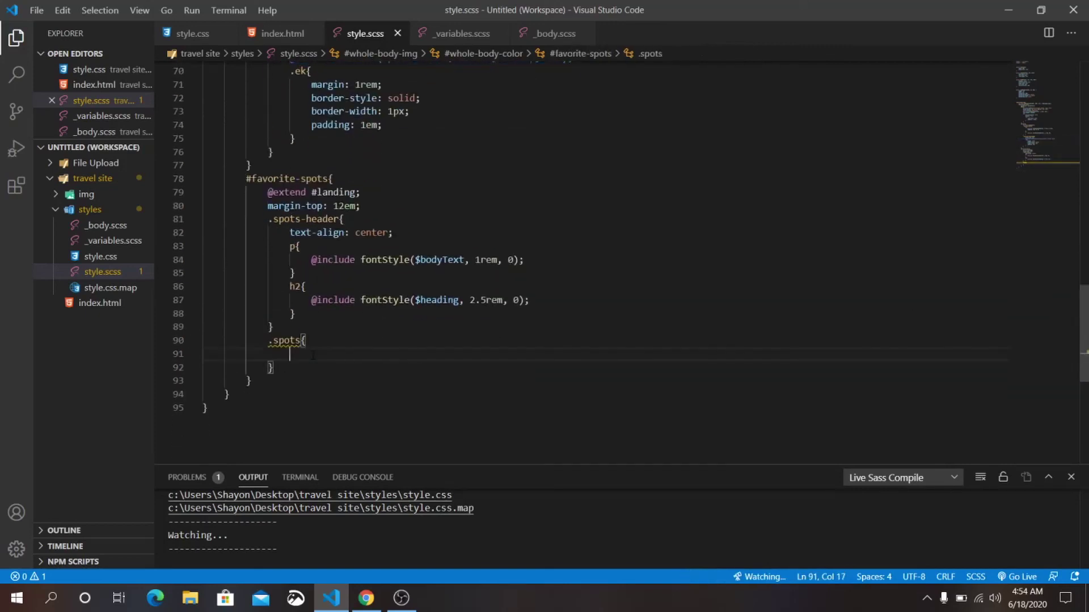
text(@include flexPro(space-around, center, nowrap, row);)
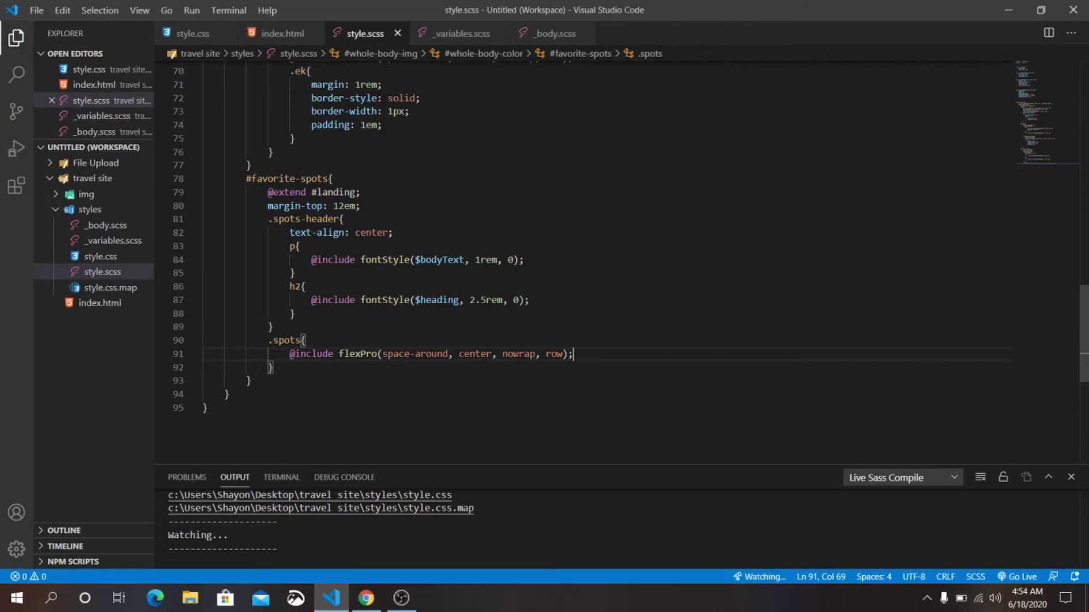
In the pasted include, change nowrap to wrap and select space-around for replacement
key(ctrl+shift+Left)
key(Left)
key(Delete)
key(Delete)
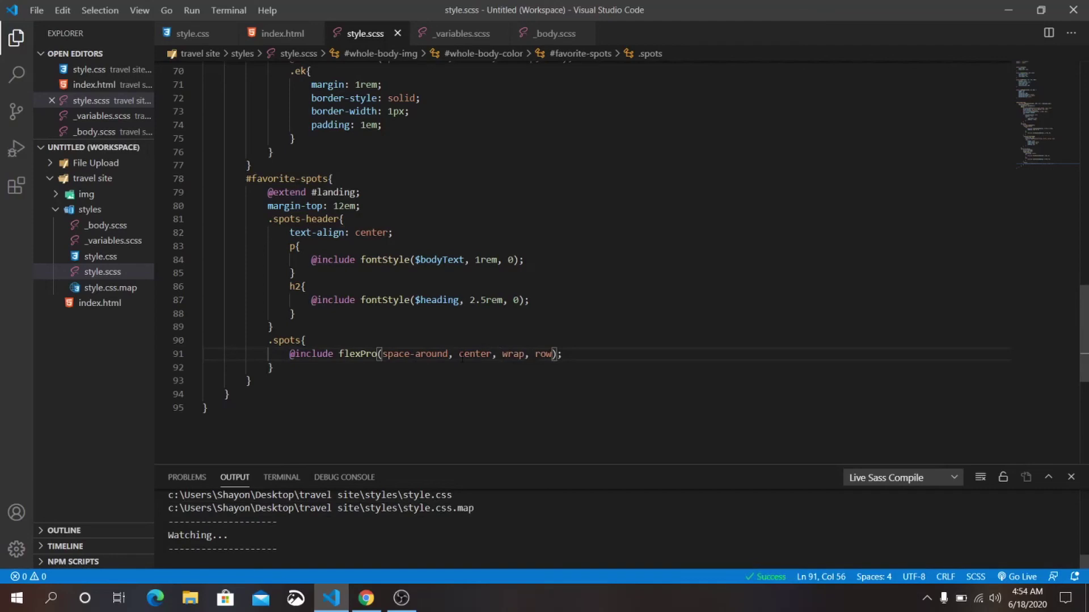
double_click(428, 354)
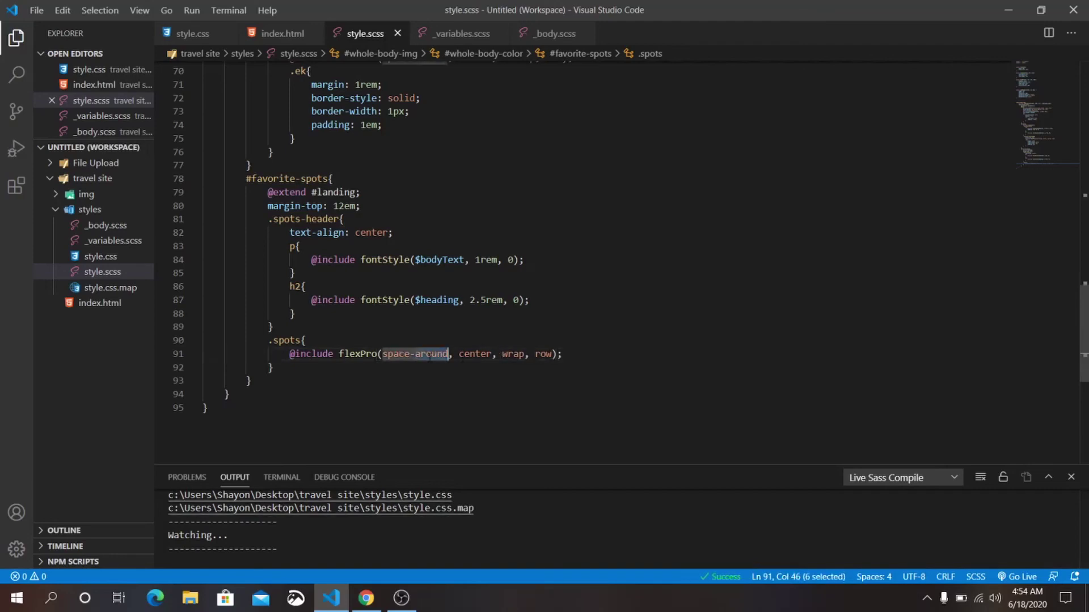
text(space-betwee)
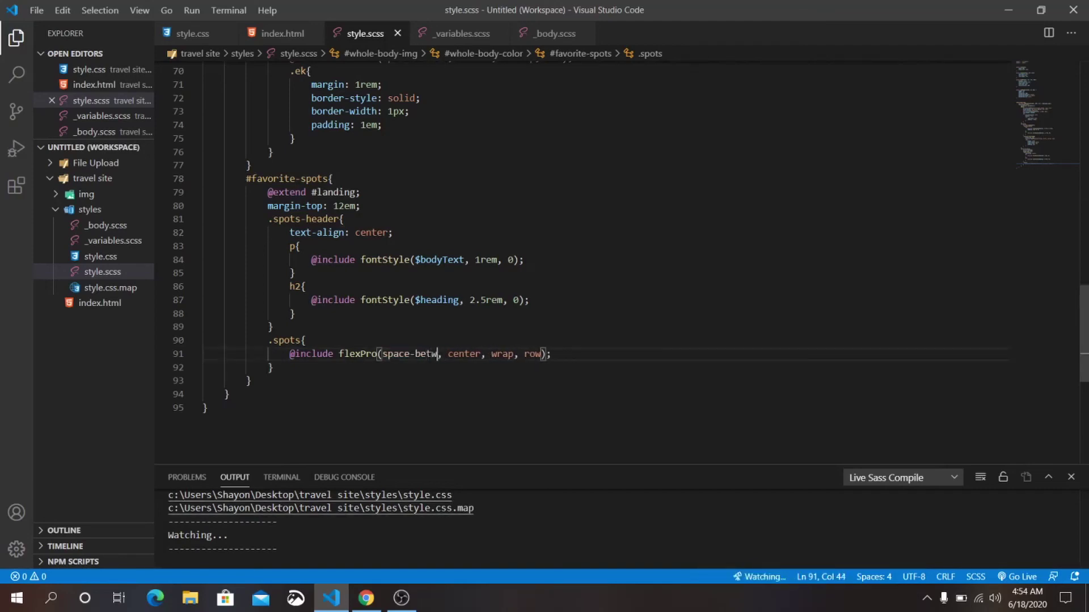
text(n)
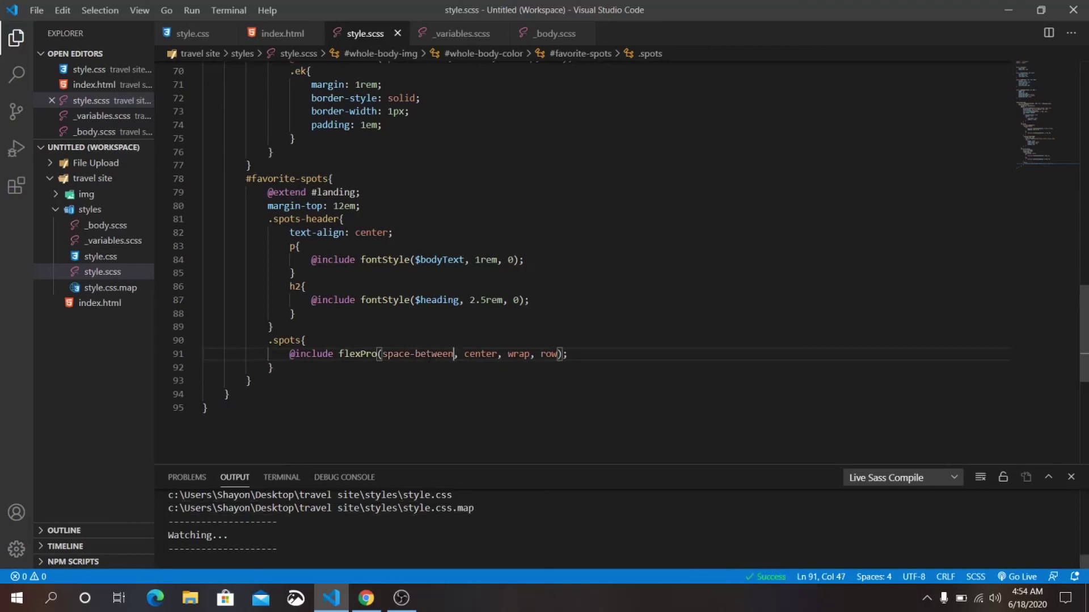